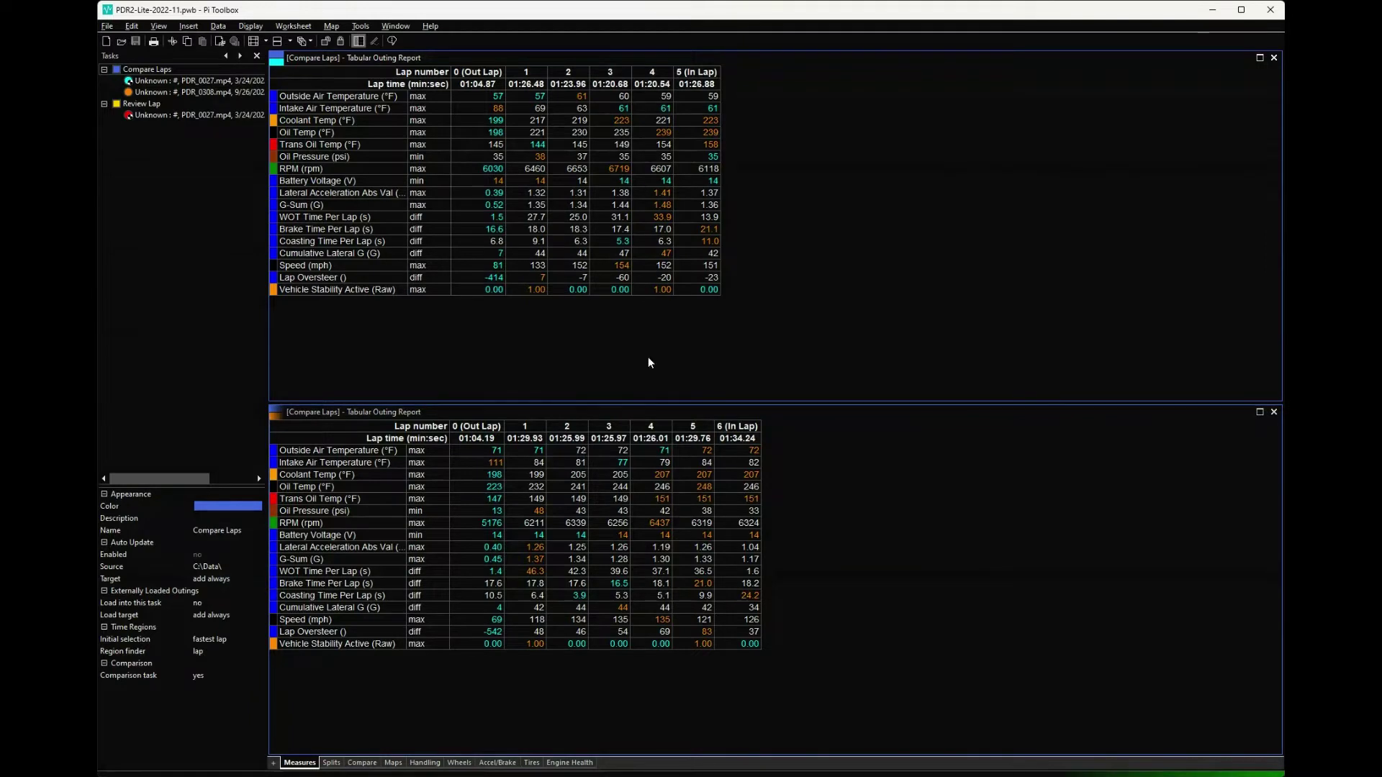
- View the sector-time Split Reports, then switch to the Compare lap comparison worksheet
{"action": "left_click", "coordinate": [332, 765]}
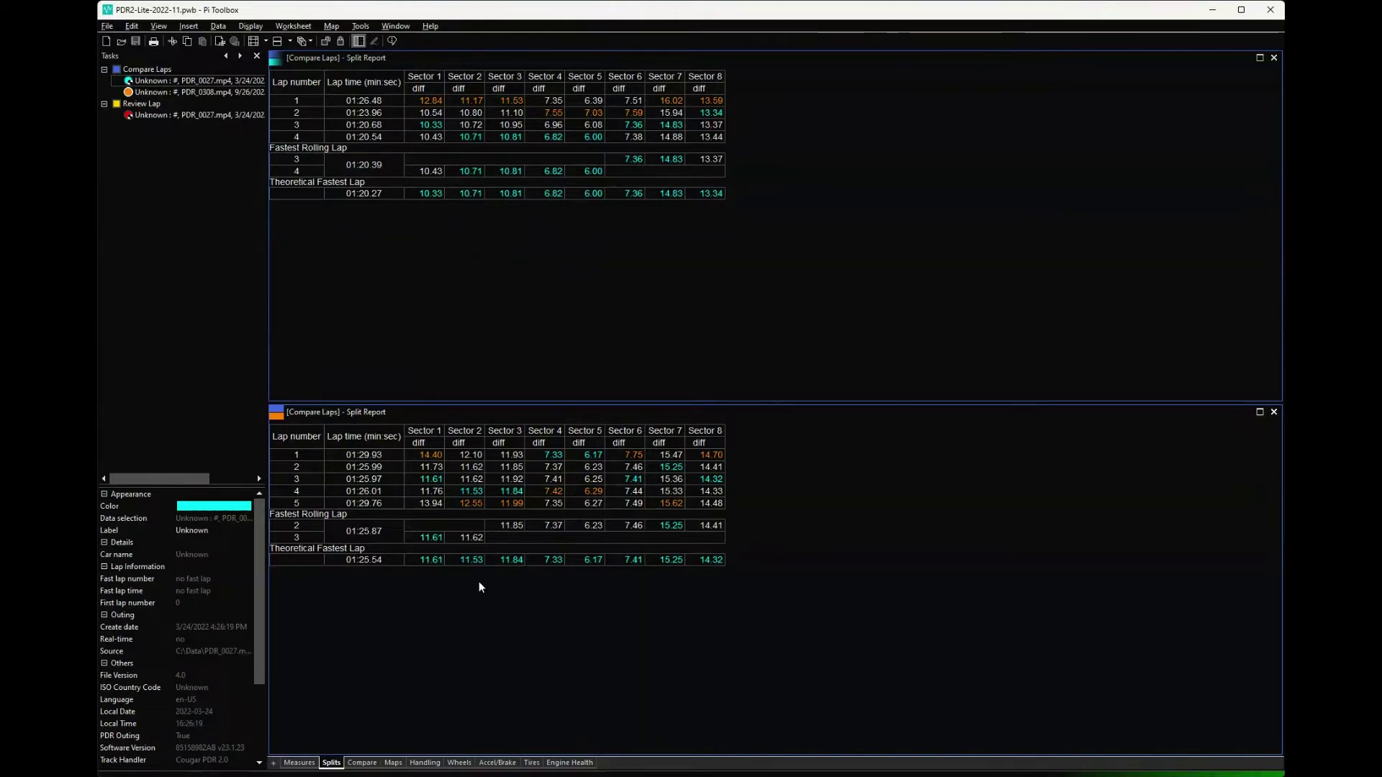
{"action": "left_click", "coordinate": [363, 763]}
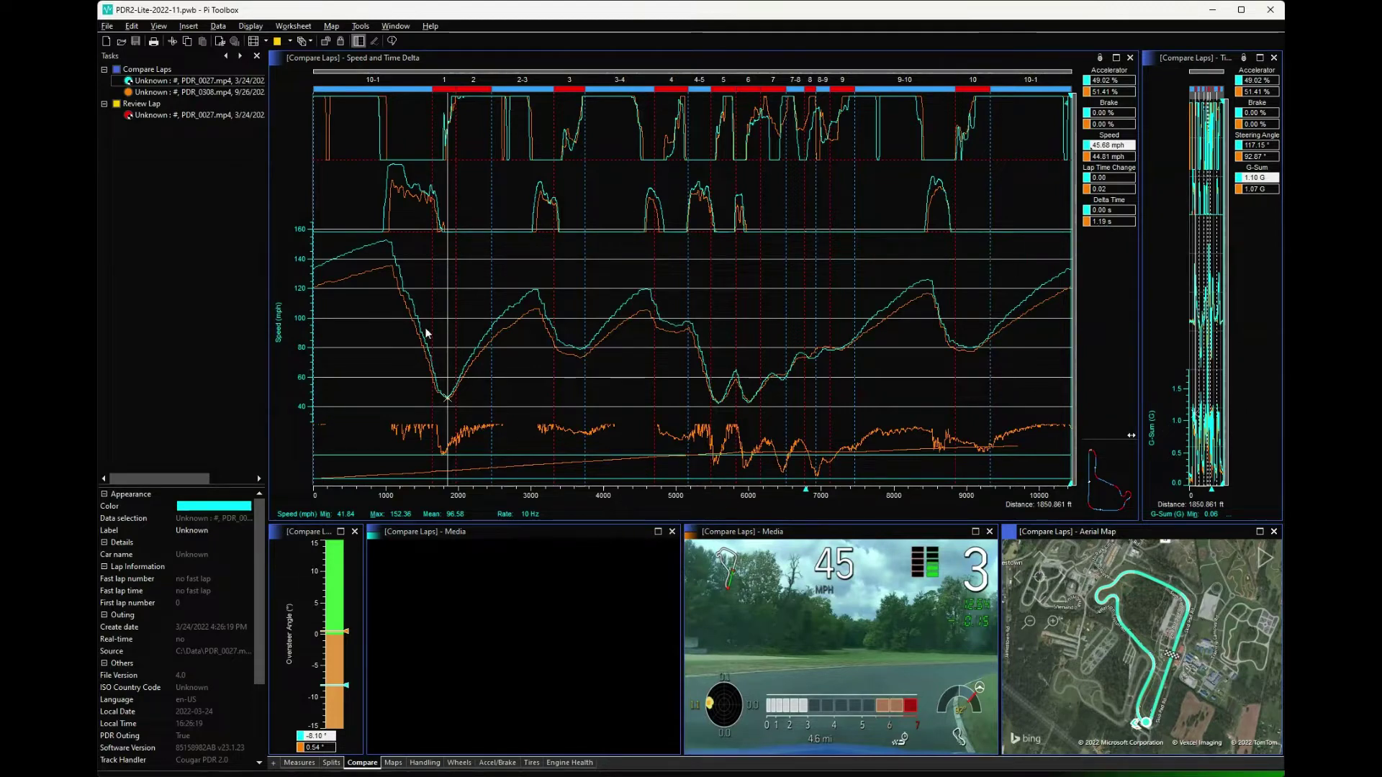
- Start the lap video playing and place the lap position near 1360 ft, showing 101 mph in fifth gear
{"action": "left_click", "coordinate": [390, 315]}
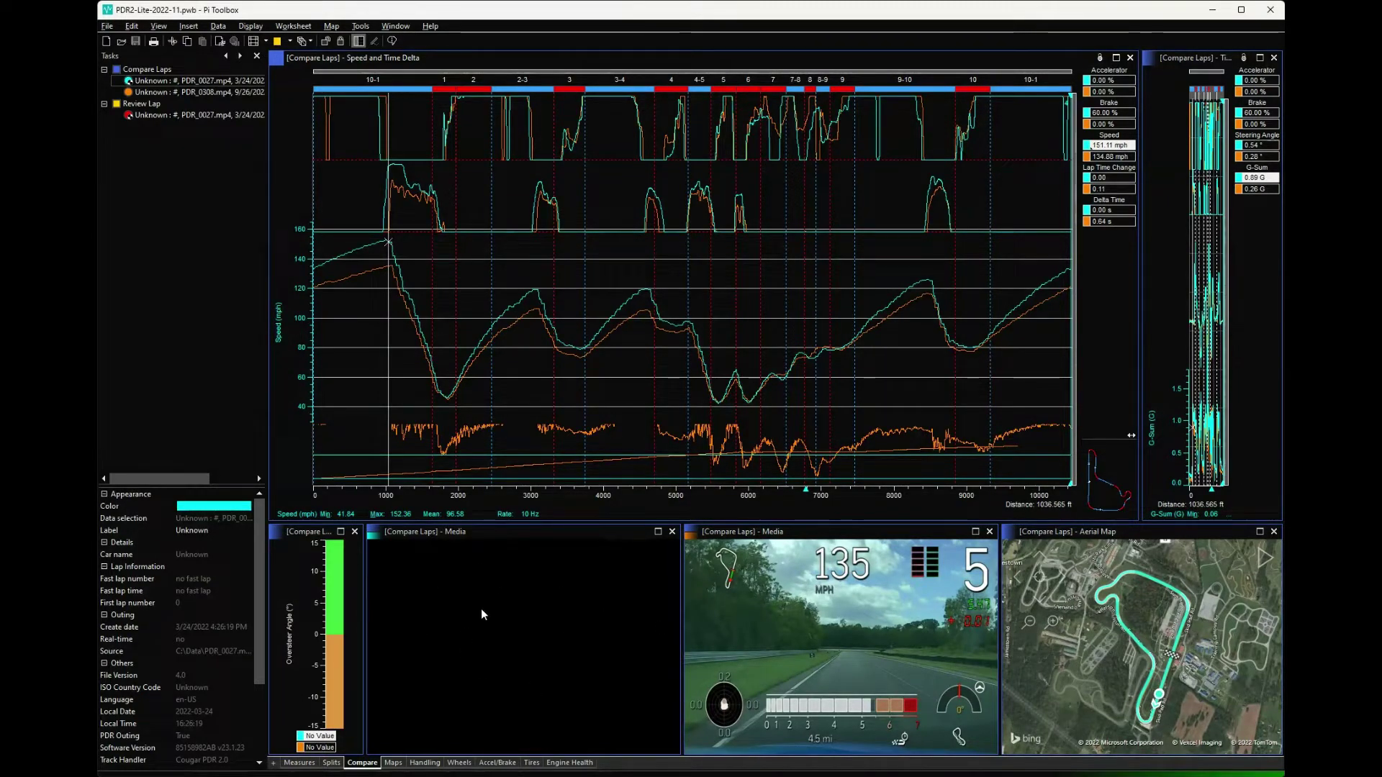
{"action": "left_click", "coordinate": [549, 537]}
{"action": "key", "text": "space"}
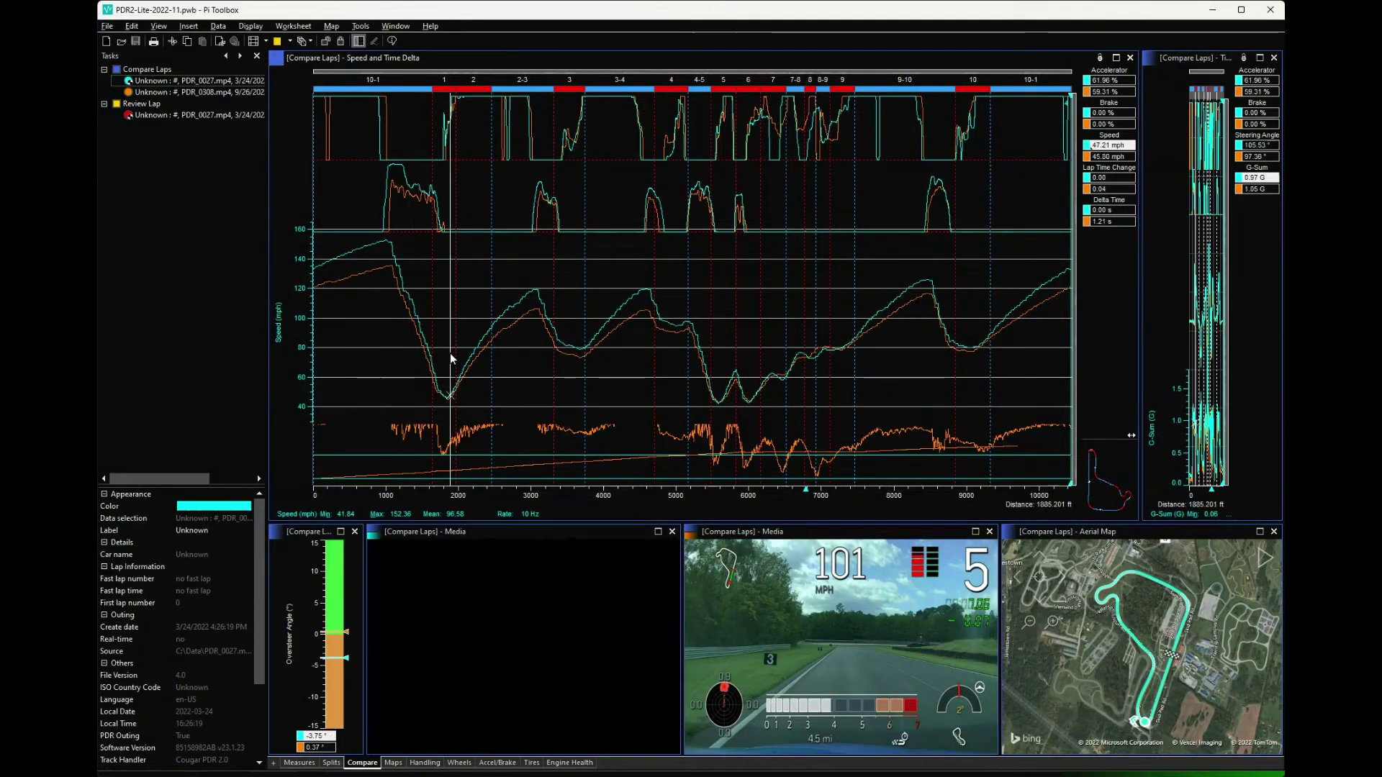
{"action": "left_click", "coordinate": [411, 353]}
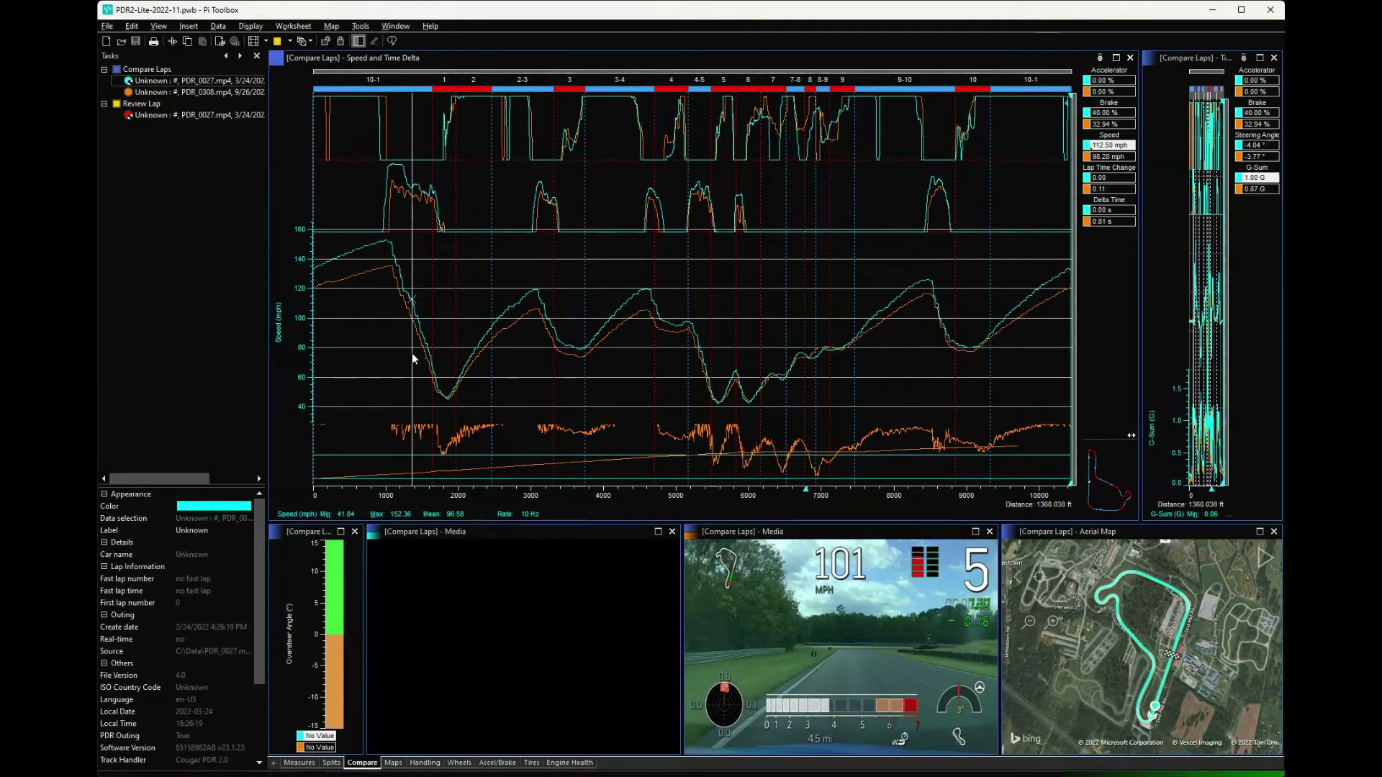
{"action": "left_click", "coordinate": [477, 535]}
- Load Video into the empty media panel for side-by-side playback, then move to about 1803 ft
{"action": "left_click", "coordinate": [494, 532]}
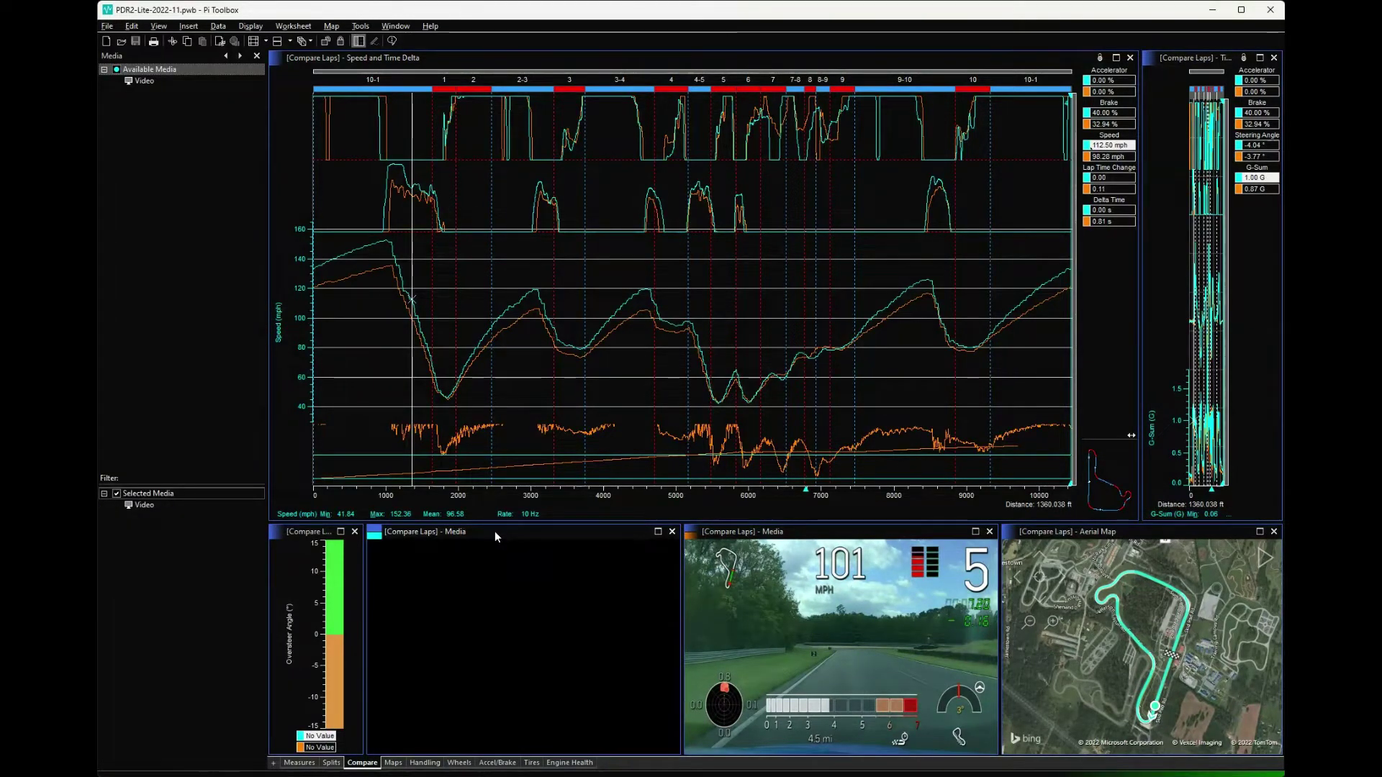
{"action": "double_click", "coordinate": [152, 505]}
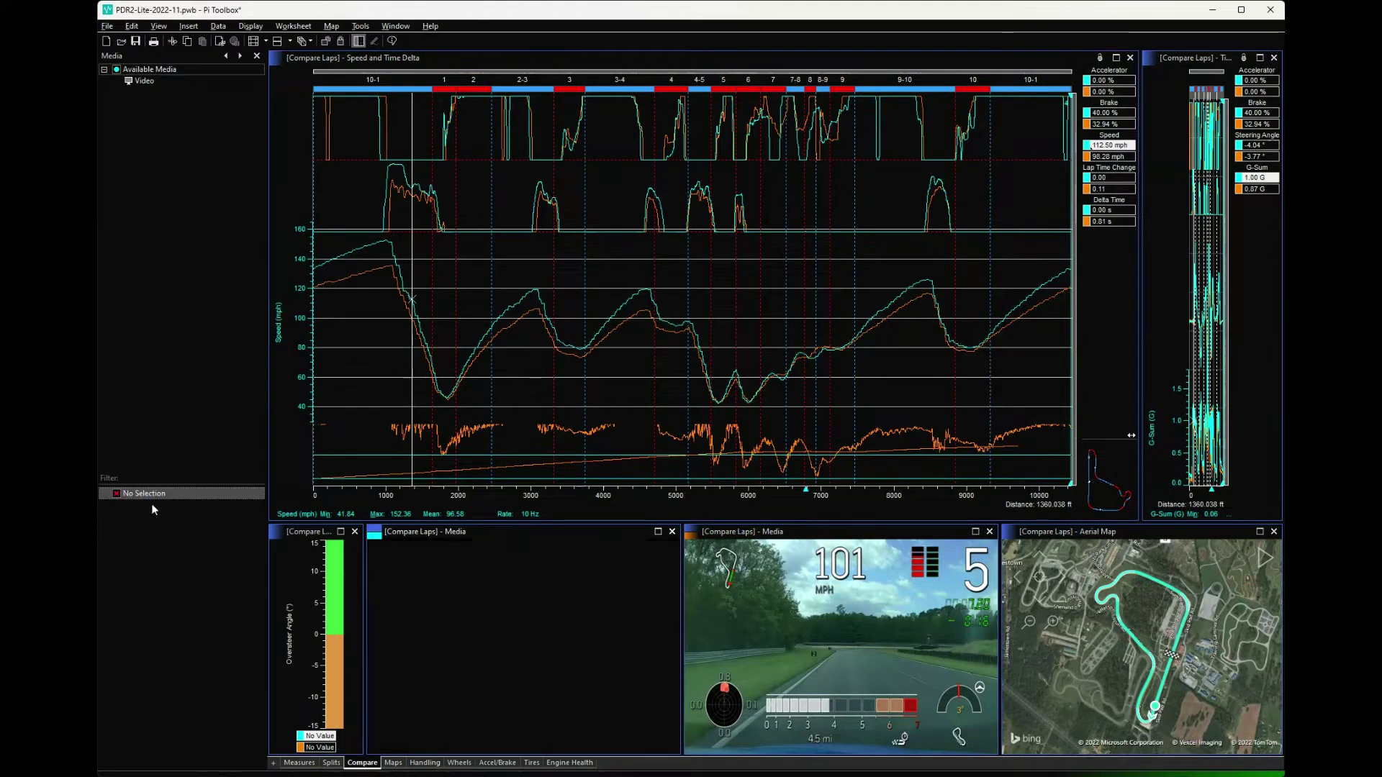
{"action": "double_click", "coordinate": [148, 81]}
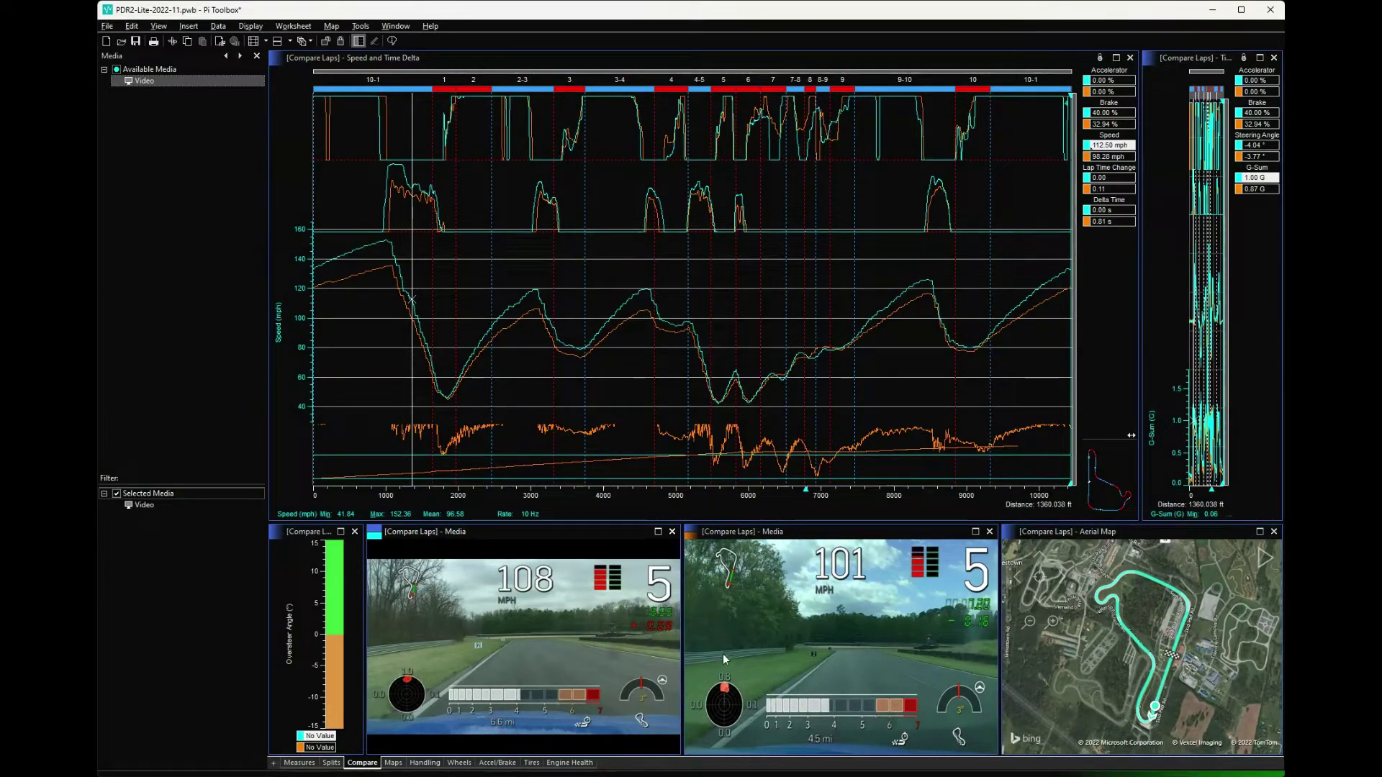
{"action": "left_click", "coordinate": [800, 622]}
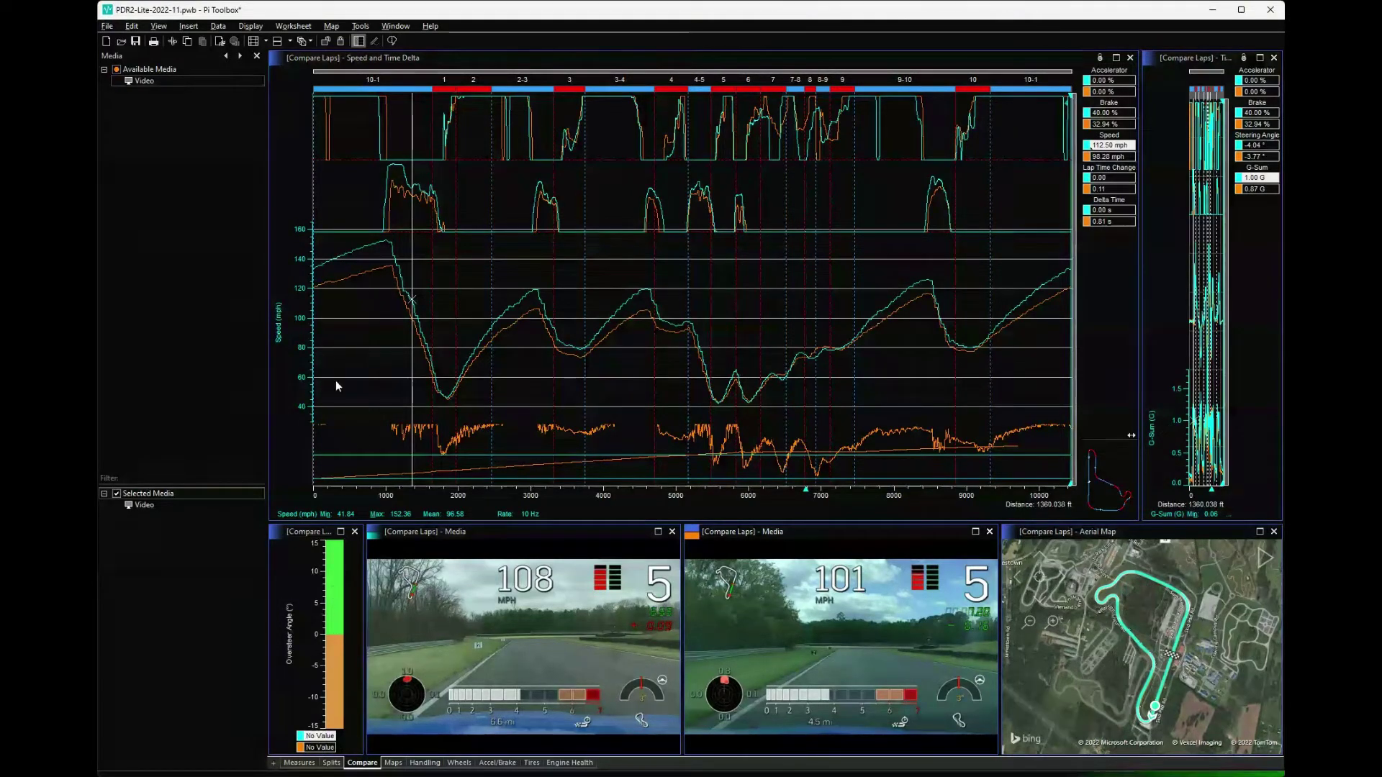
{"action": "left_click", "coordinate": [444, 400]}
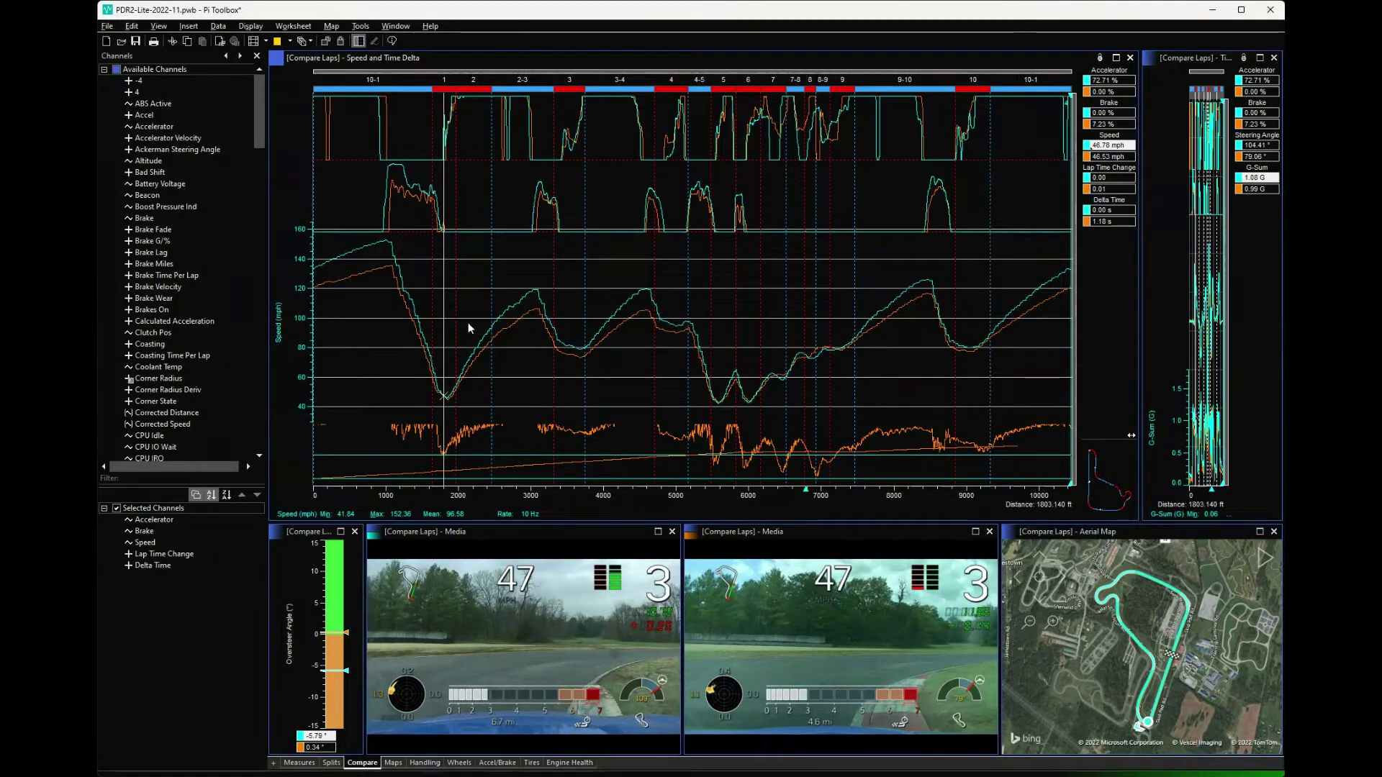
- Scrub the speed trace past 3487, 3677 and 4209 ft to settle at about 4353 ft
{"action": "left_click", "coordinate": [566, 354]}
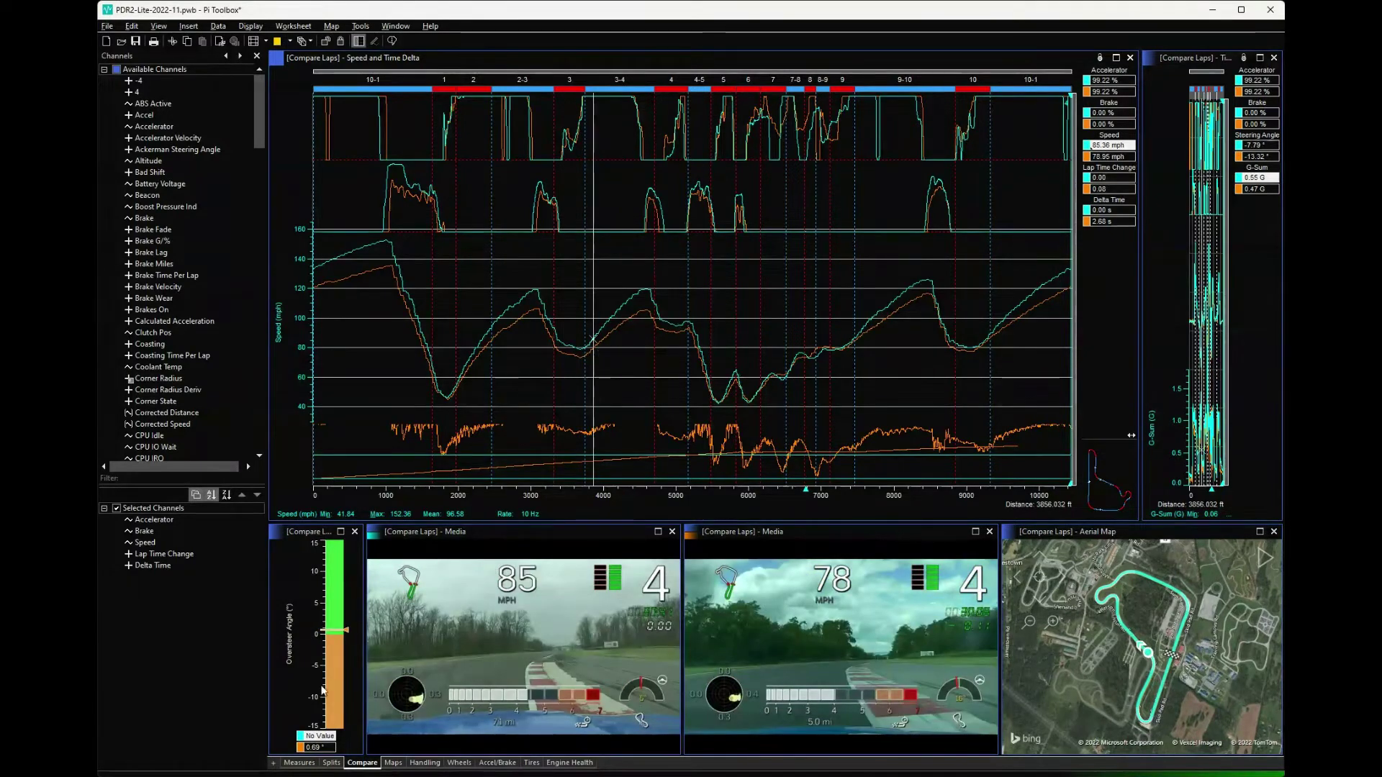
{"action": "left_click", "coordinate": [580, 364]}
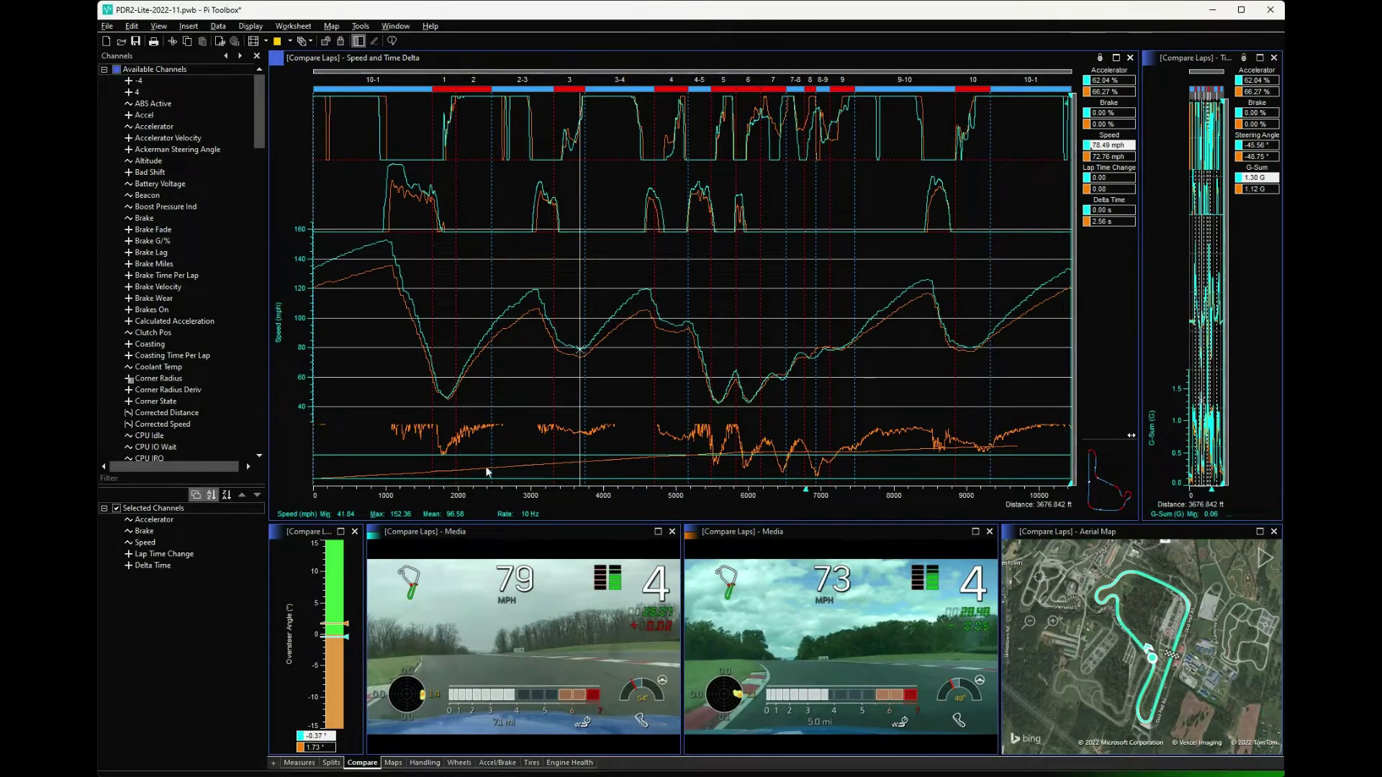
{"action": "left_click", "coordinate": [619, 324]}
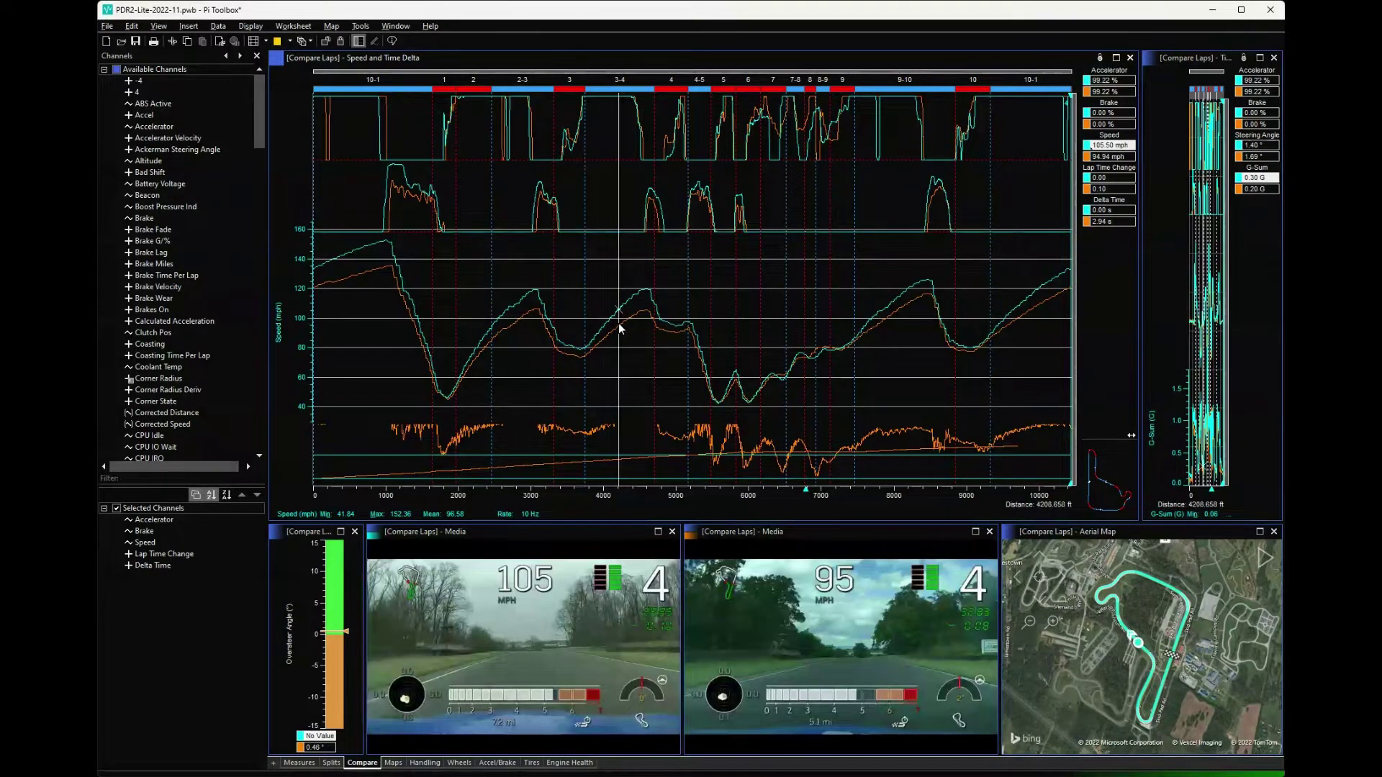
{"action": "left_click", "coordinate": [611, 331]}
{"action": "left_click", "coordinate": [629, 318]}
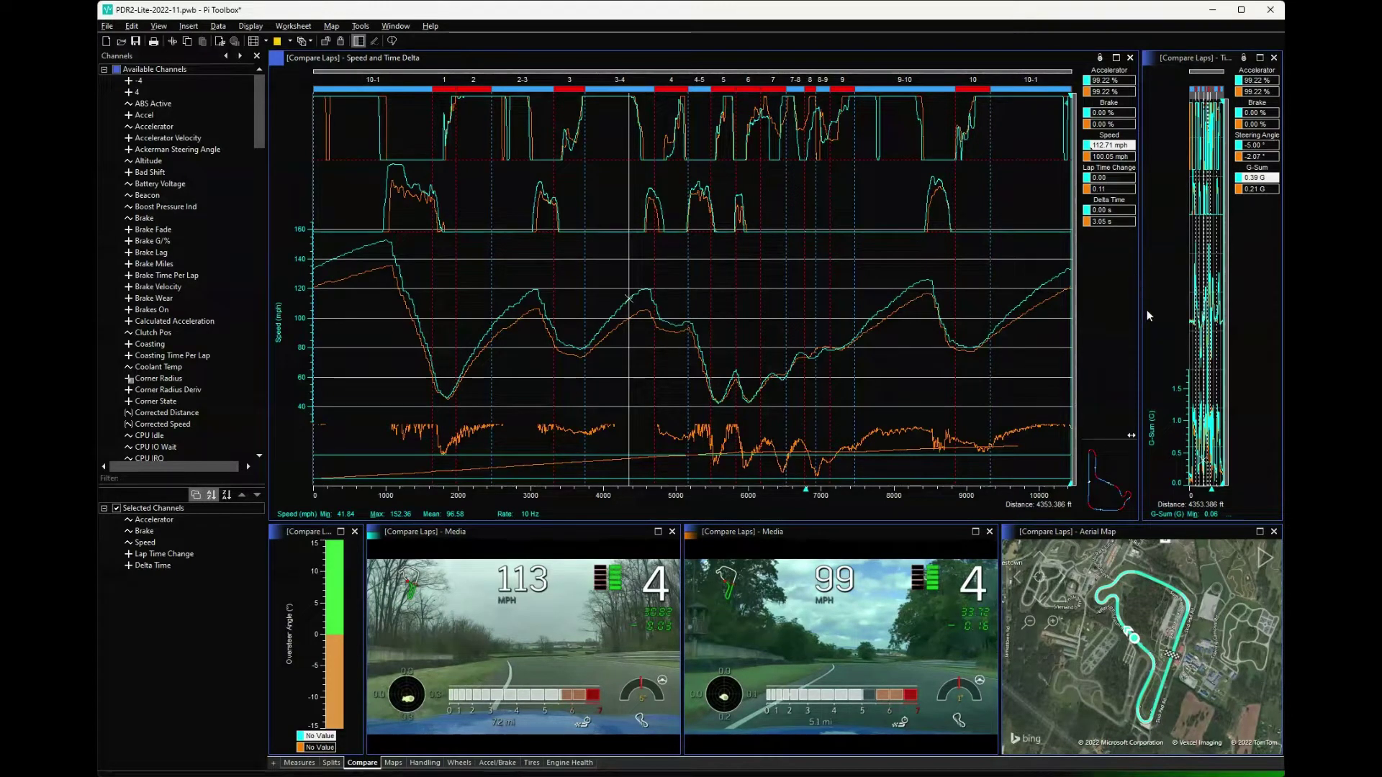
- Narrow the speed chart so the Time/Distance chart widens, with its cursor at about 1837 ft
{"action": "left_click_drag", "start_coordinate": [1140, 322], "coordinate": [731, 336]}
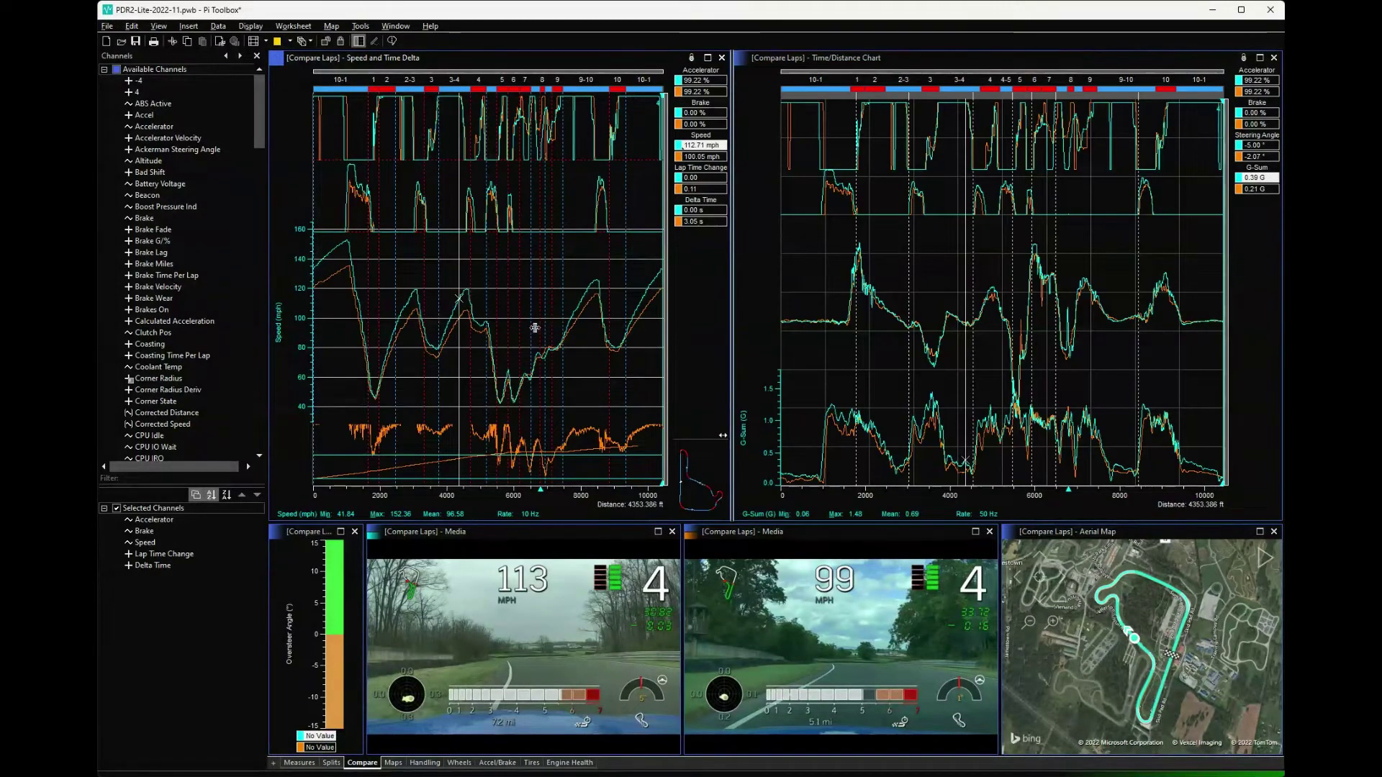
{"action": "left_click_drag", "start_coordinate": [418, 339], "coordinate": [353, 331]}
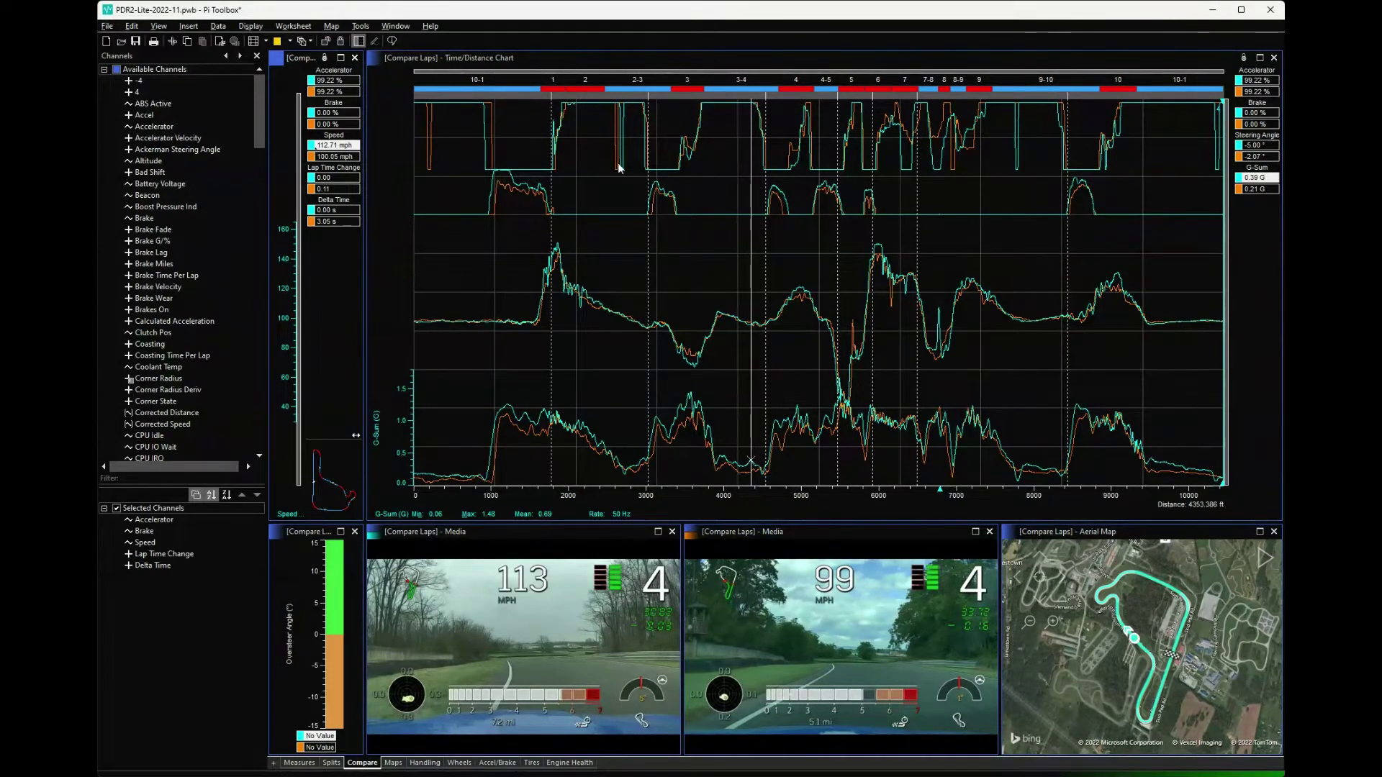
{"action": "left_click", "coordinate": [557, 146]}
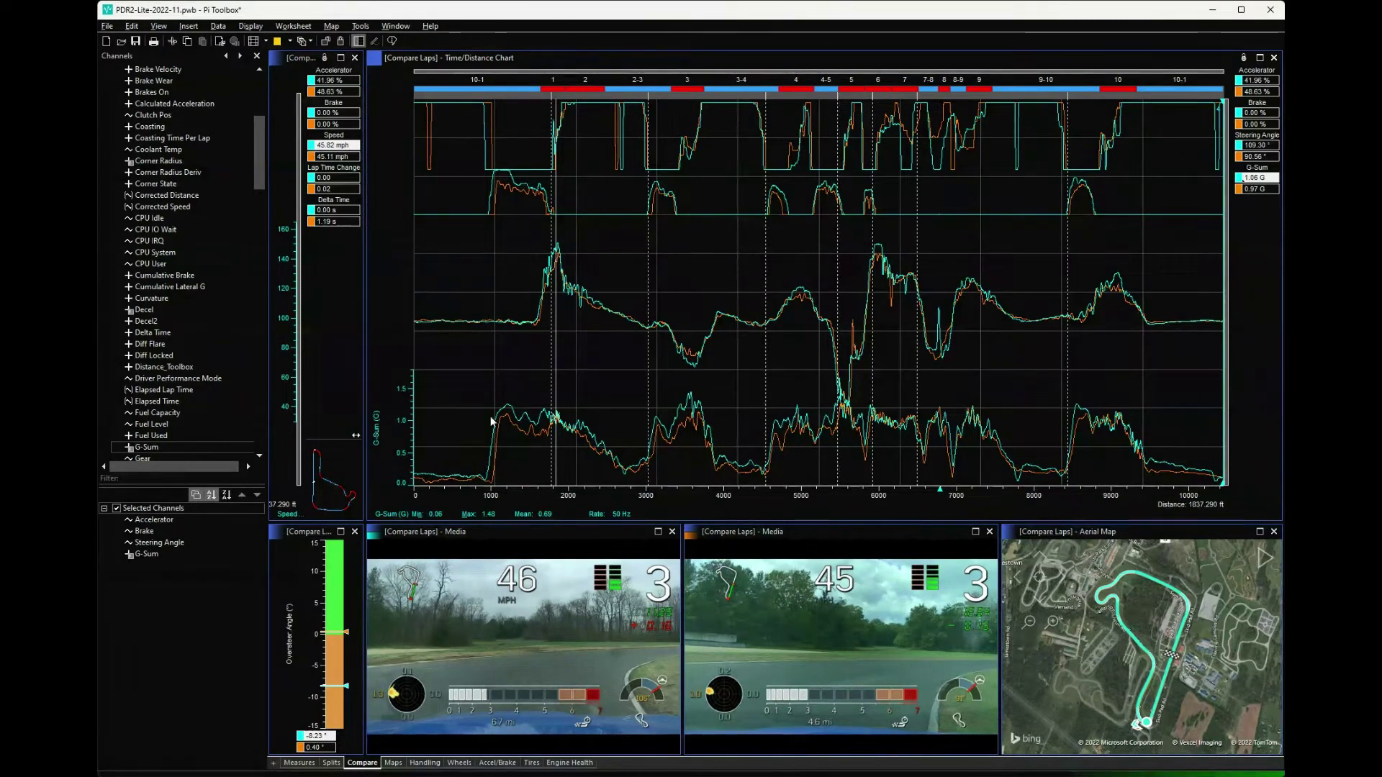
- Step the lap position along the G-Sum trace through 3322 and 3487 ft to about 3594 ft
{"action": "left_click", "coordinate": [517, 426]}
{"action": "left_click", "coordinate": [529, 431]}
{"action": "left_click", "coordinate": [542, 430]}
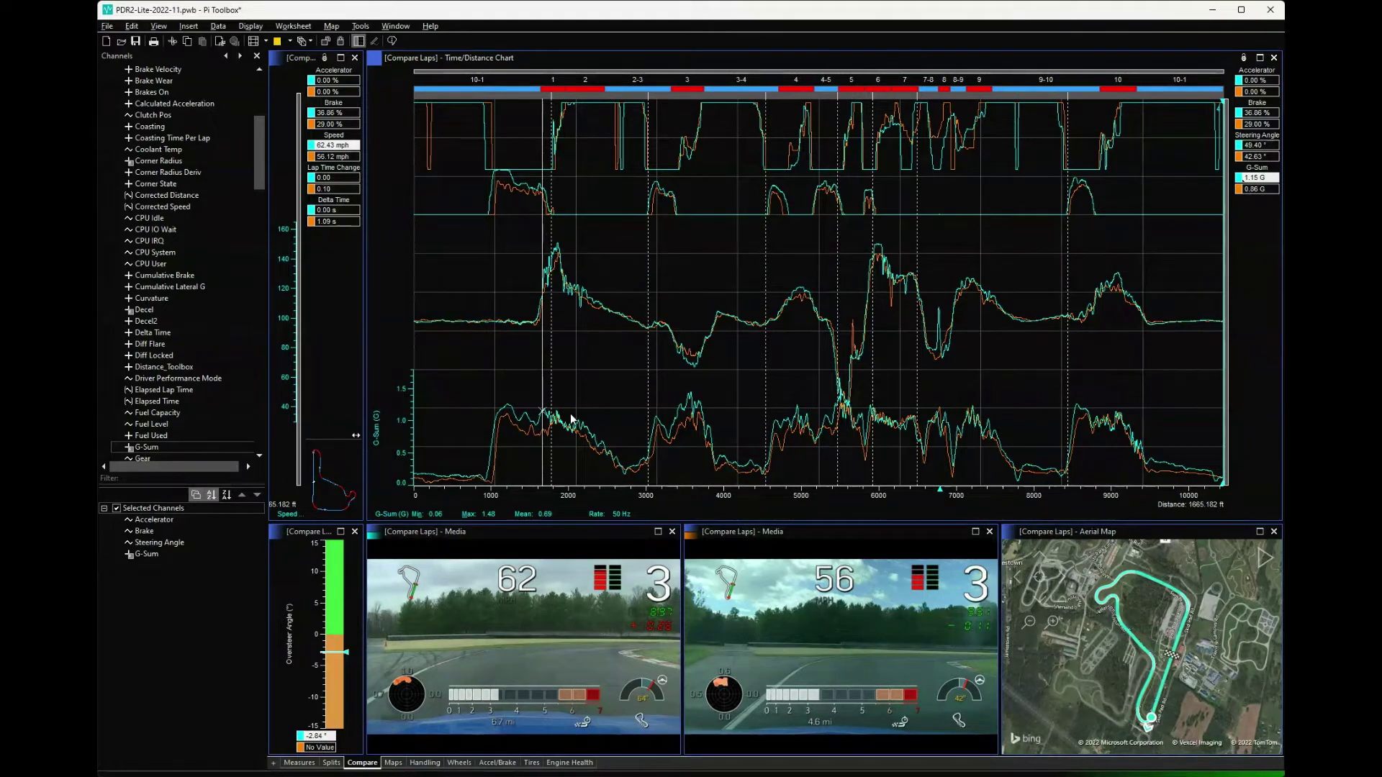
{"action": "left_click", "coordinate": [588, 447]}
{"action": "left_click", "coordinate": [671, 455]}
{"action": "left_click", "coordinate": [686, 435]}
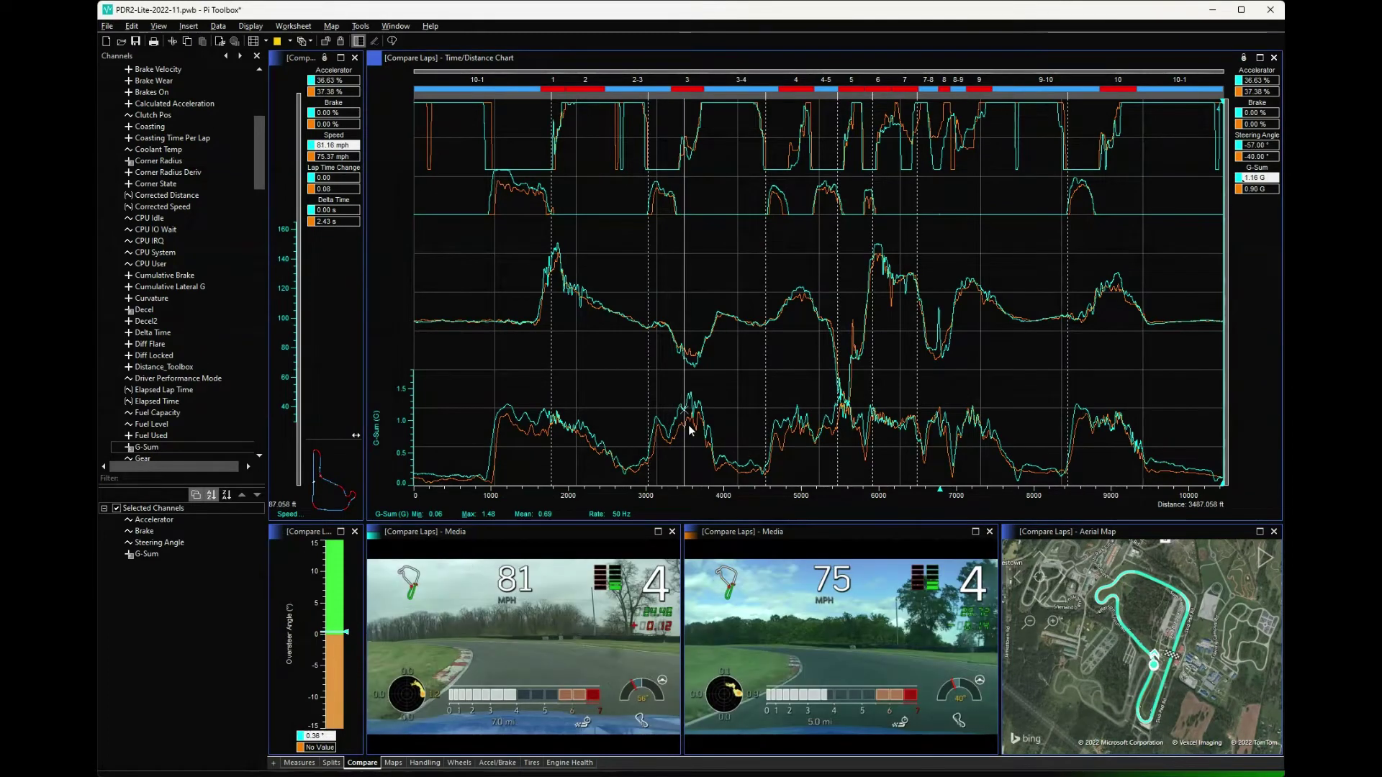
{"action": "left_click", "coordinate": [692, 432]}
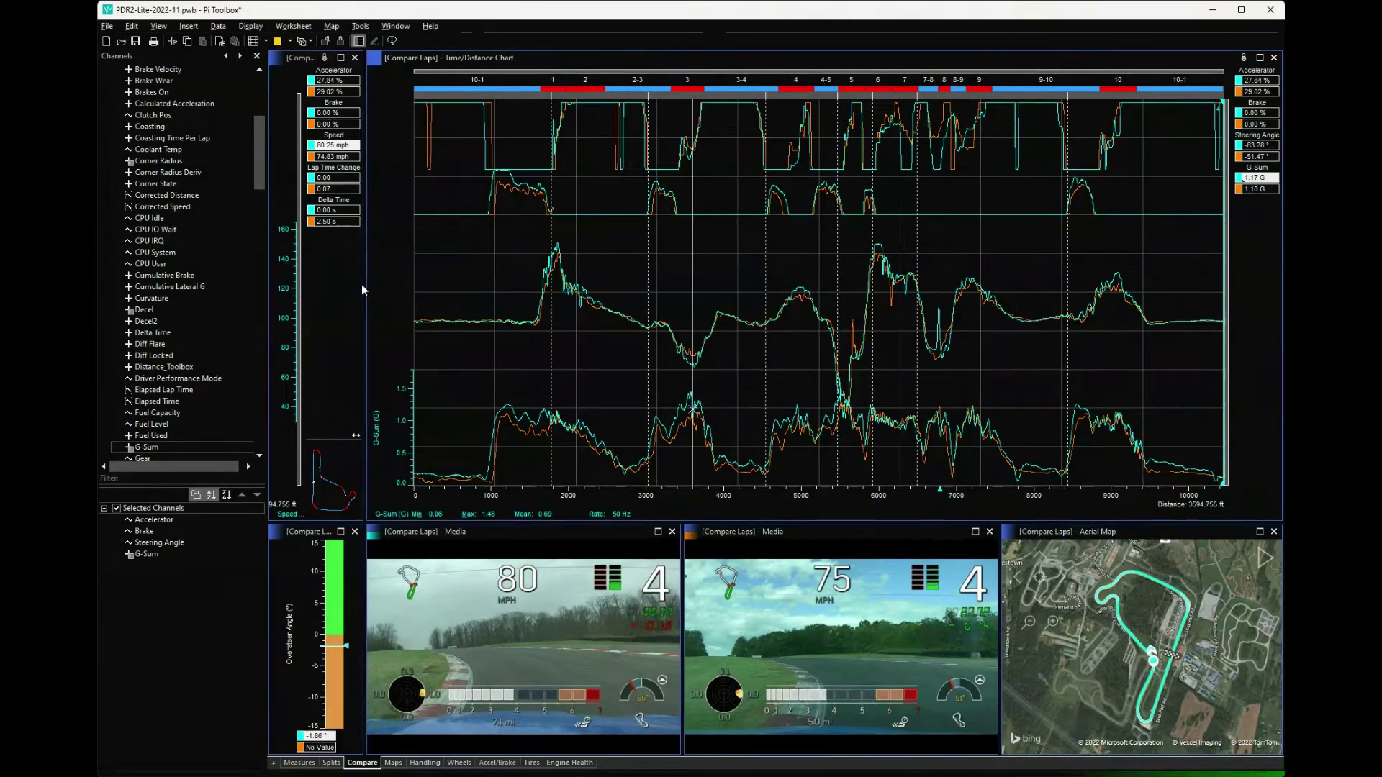
- Widen the speed chart back out and rebalance the chart pane widths
{"action": "left_click", "coordinate": [302, 291]}
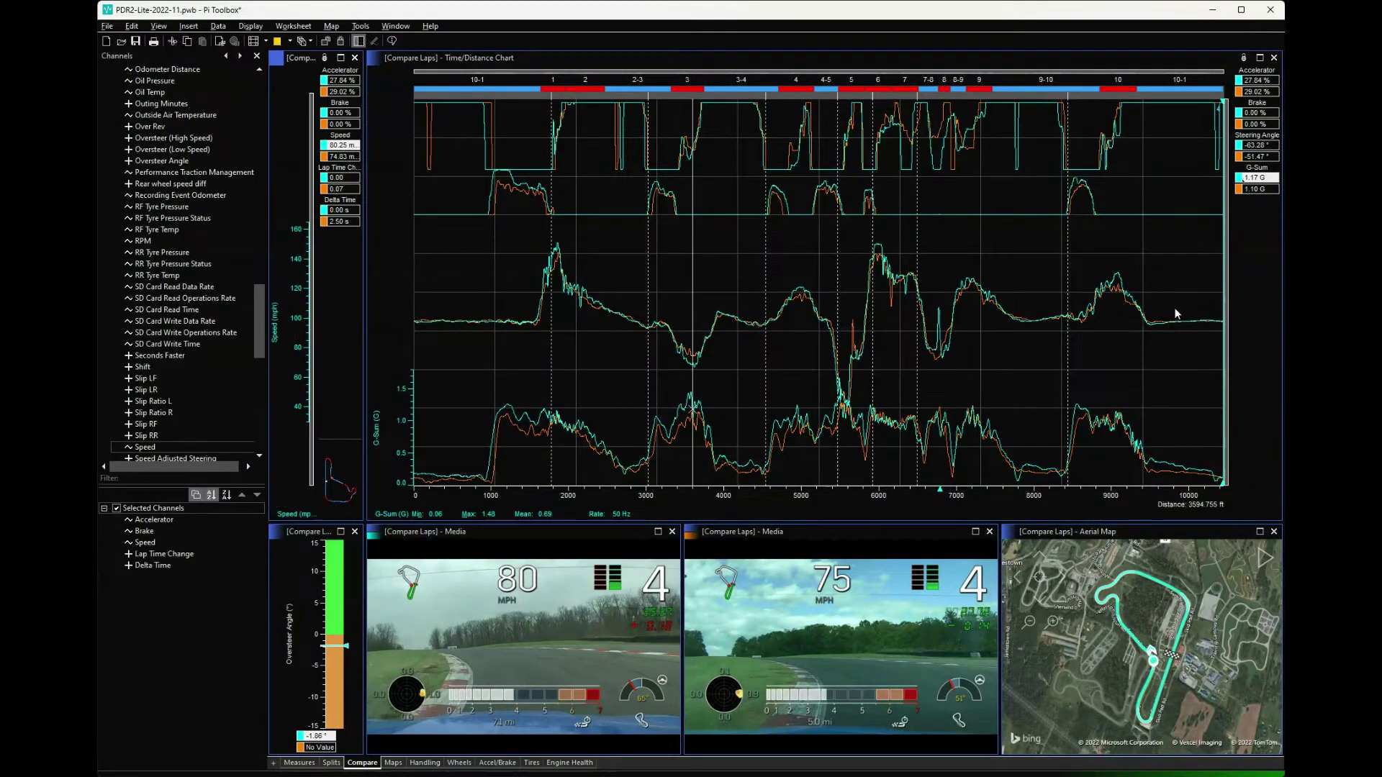
{"action": "left_click_drag", "start_coordinate": [365, 273], "coordinate": [662, 320]}
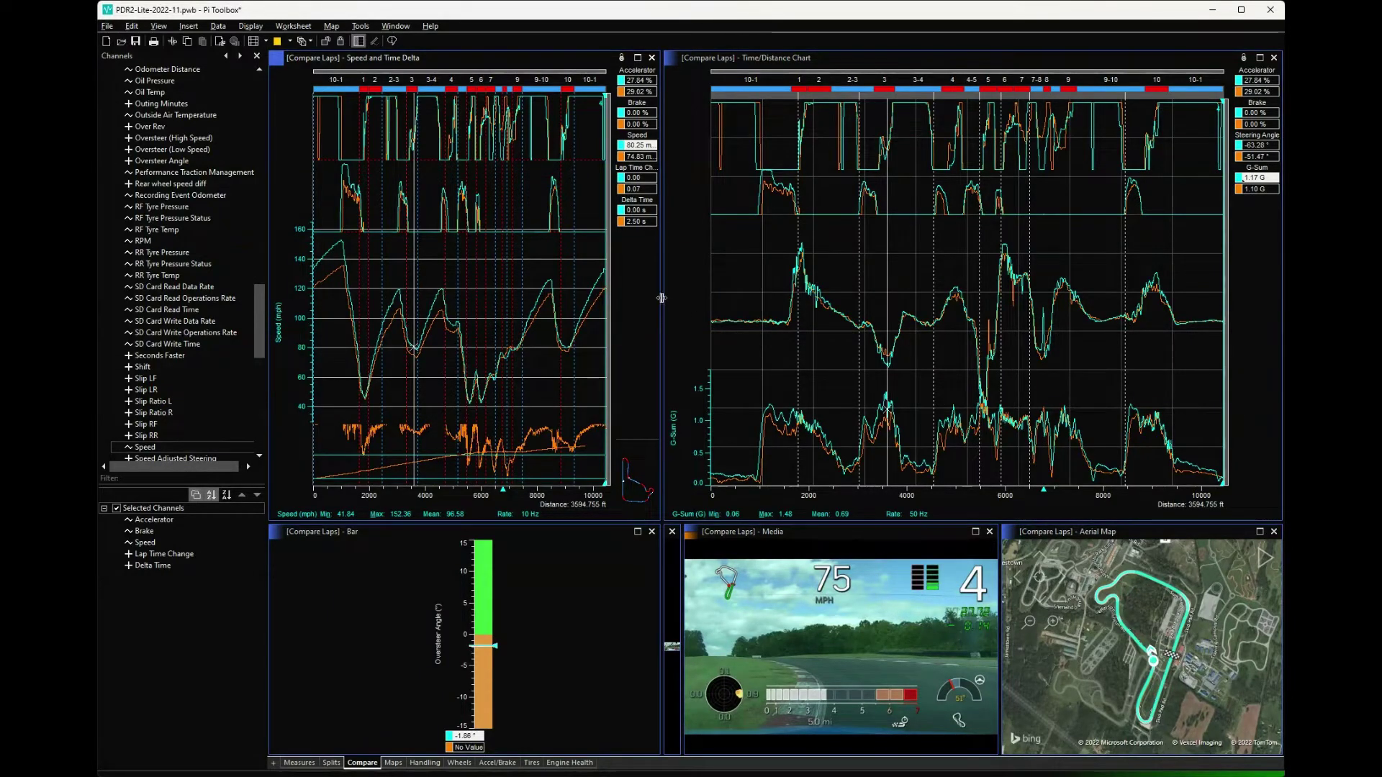
{"action": "left_click_drag", "start_coordinate": [649, 300], "coordinate": [632, 301]}
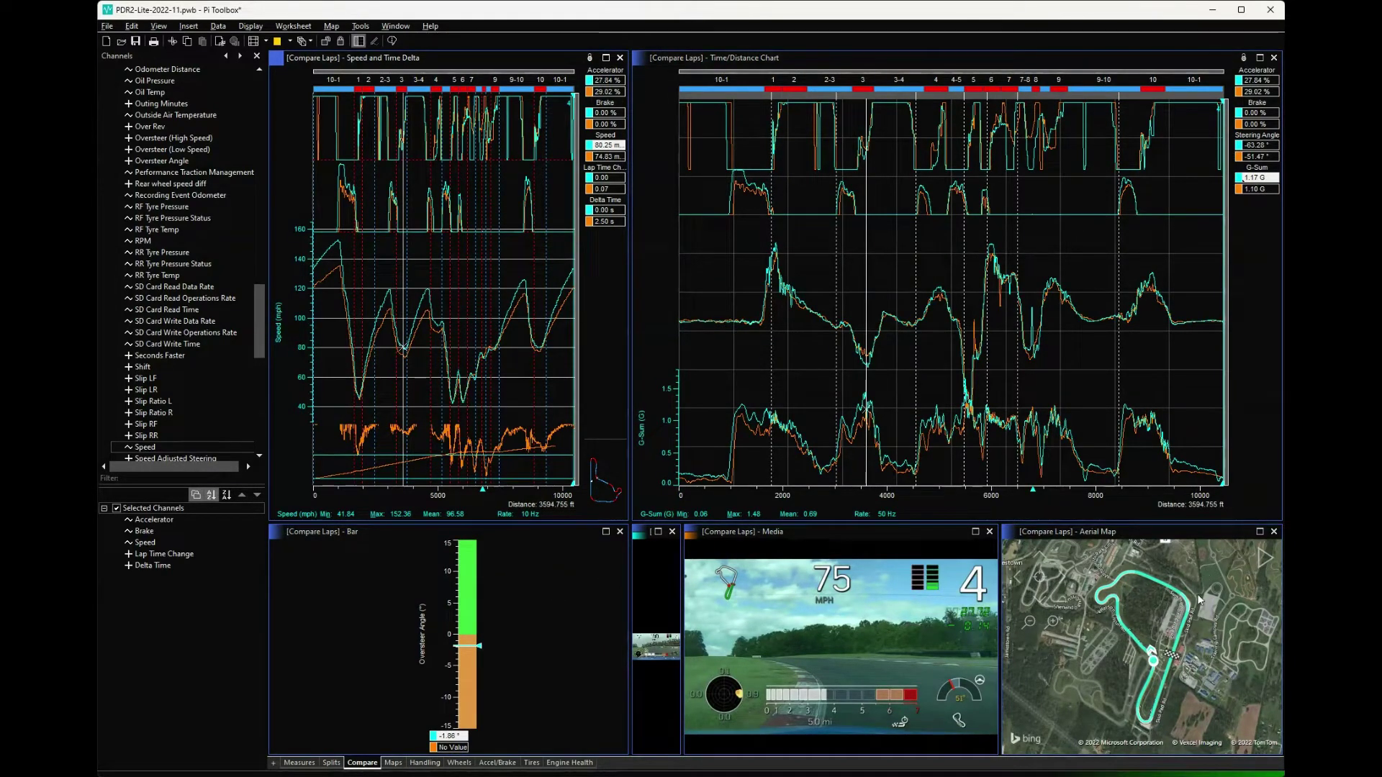
- Move to about 4014 ft and zoom the aerial map onto the Summit Point Circuit curve
{"action": "left_click", "coordinate": [1144, 648]}
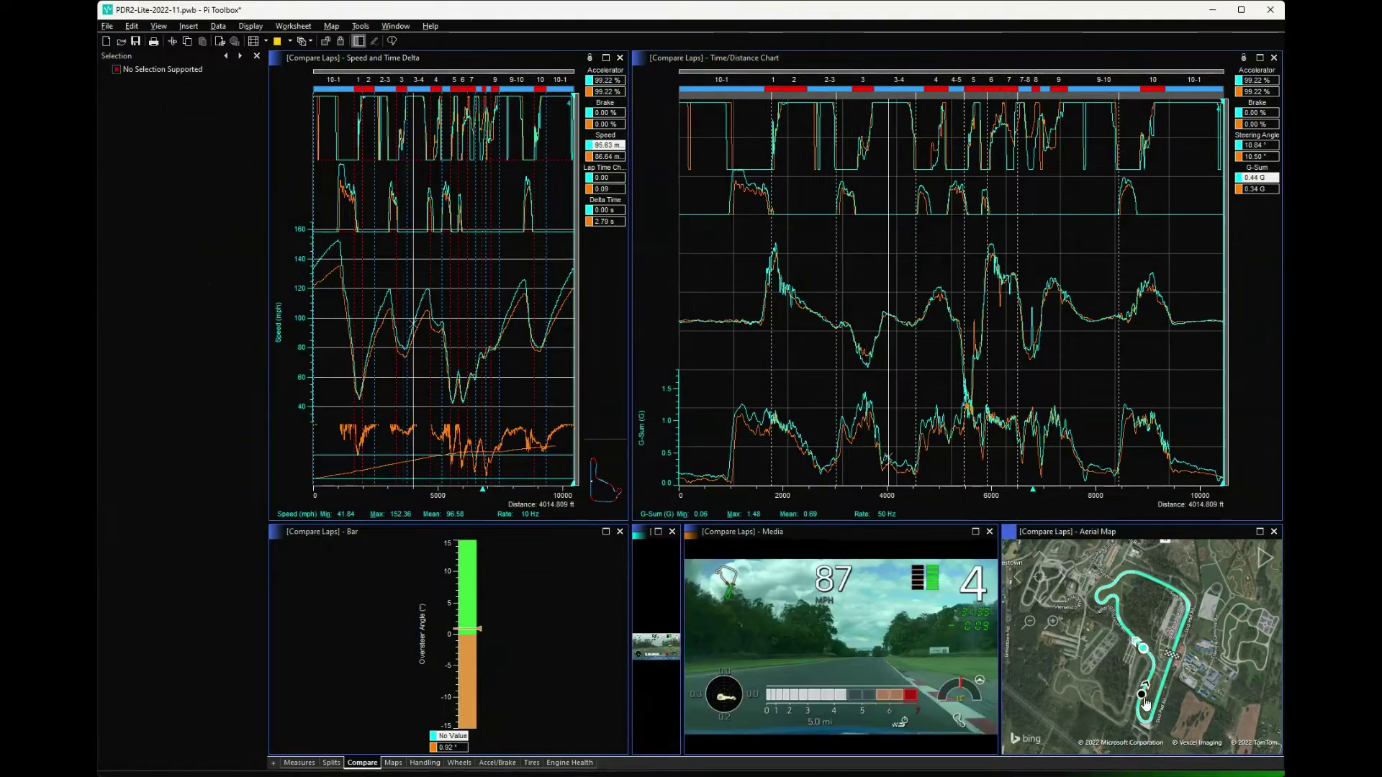
{"action": "scroll", "coordinate": [1140, 712], "scroll_direction": "up", "scroll_amount": 3}
{"action": "left_click_drag", "start_coordinate": [1136, 720], "coordinate": [1112, 590]}
{"action": "left_click_drag", "start_coordinate": [1220, 706], "coordinate": [1186, 674]}
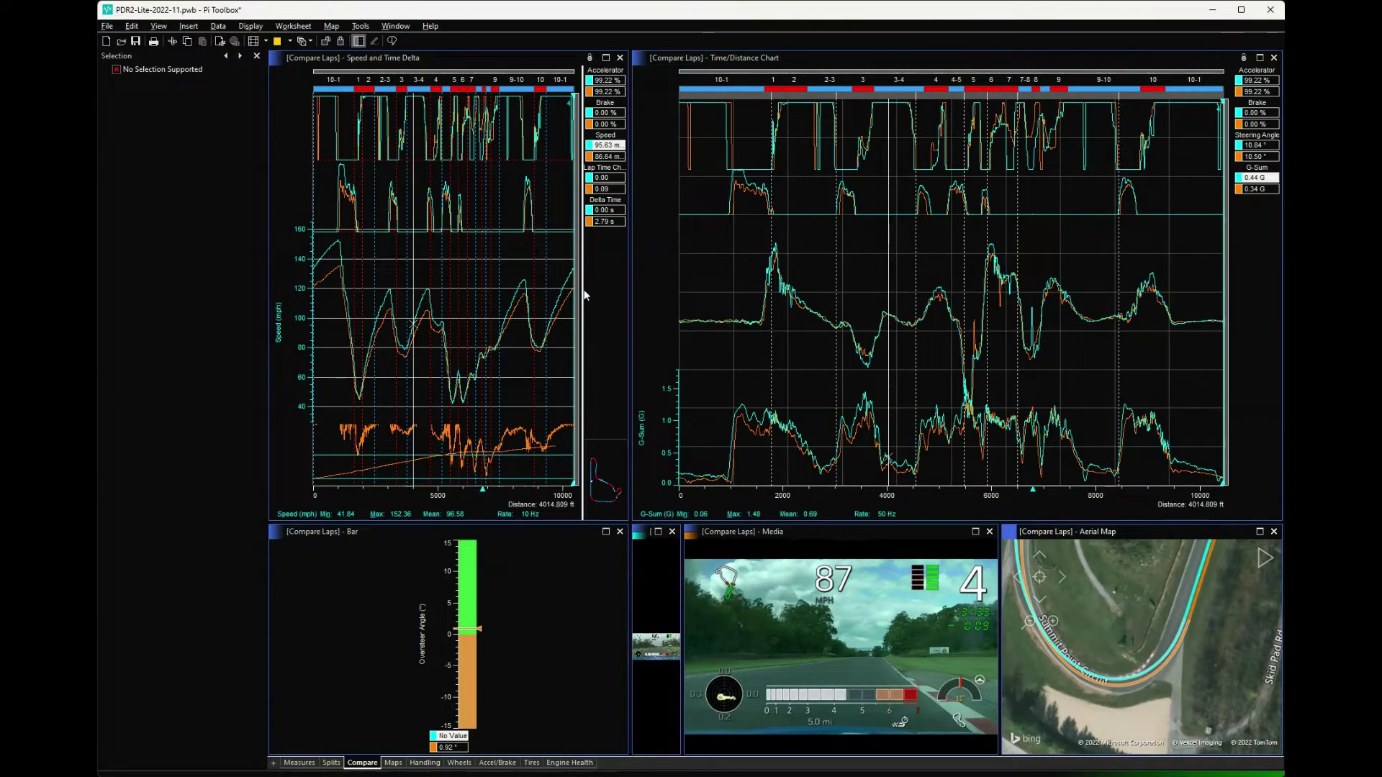
- Switch to the Maps worksheet and place the lap position near corner 2-3 on the track maps
{"action": "left_click", "coordinate": [393, 761]}
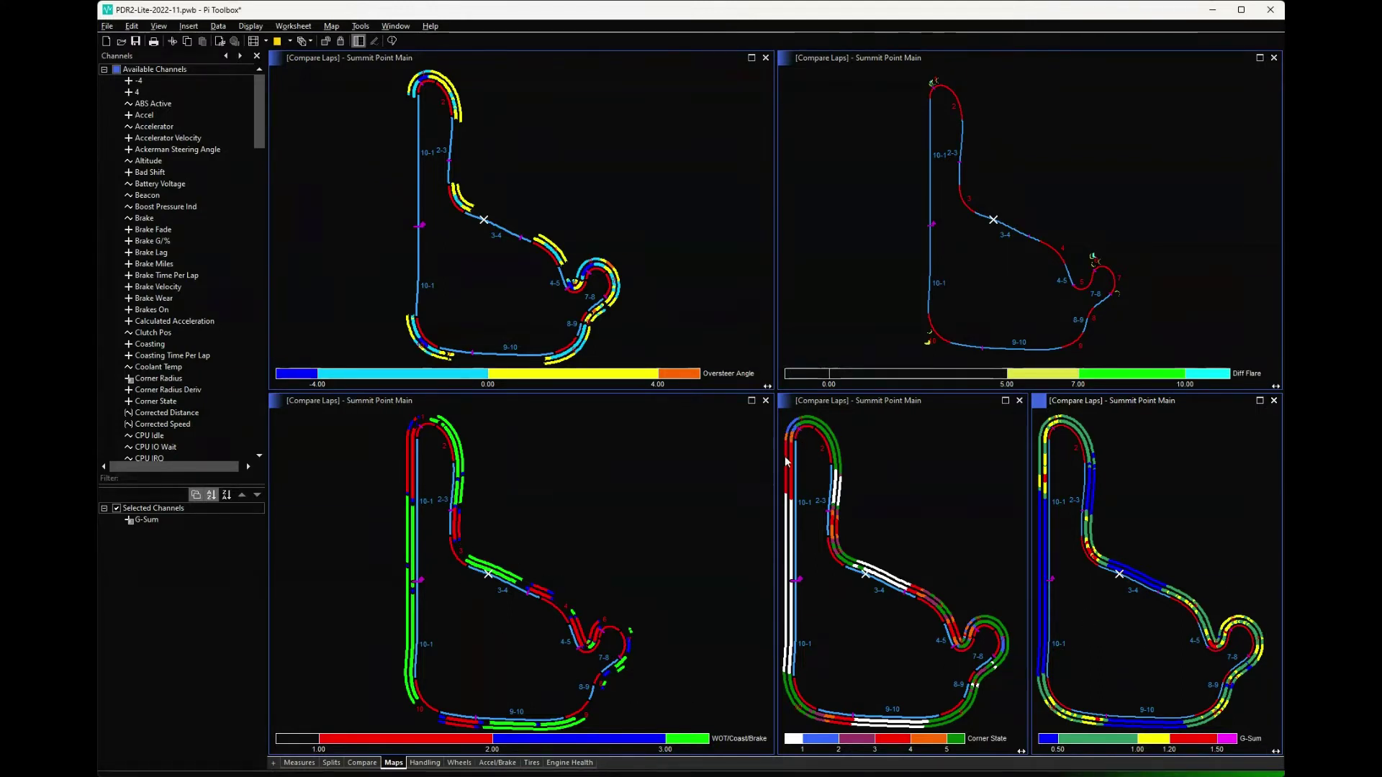
{"action": "left_click", "coordinate": [835, 480]}
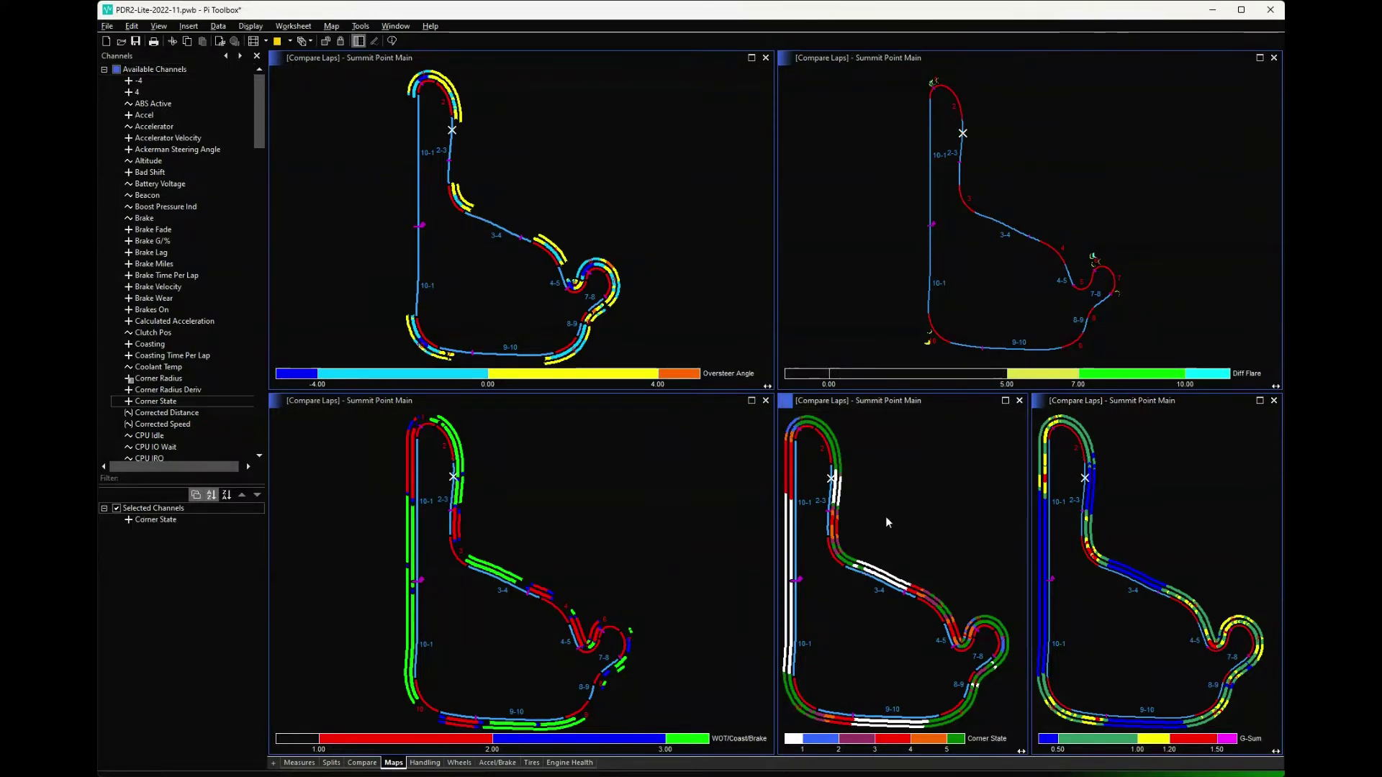
- Switch to the Handling worksheet and list the loaded Compare Laps and Review Lap outings in Tasks
{"action": "left_click", "coordinate": [425, 763]}
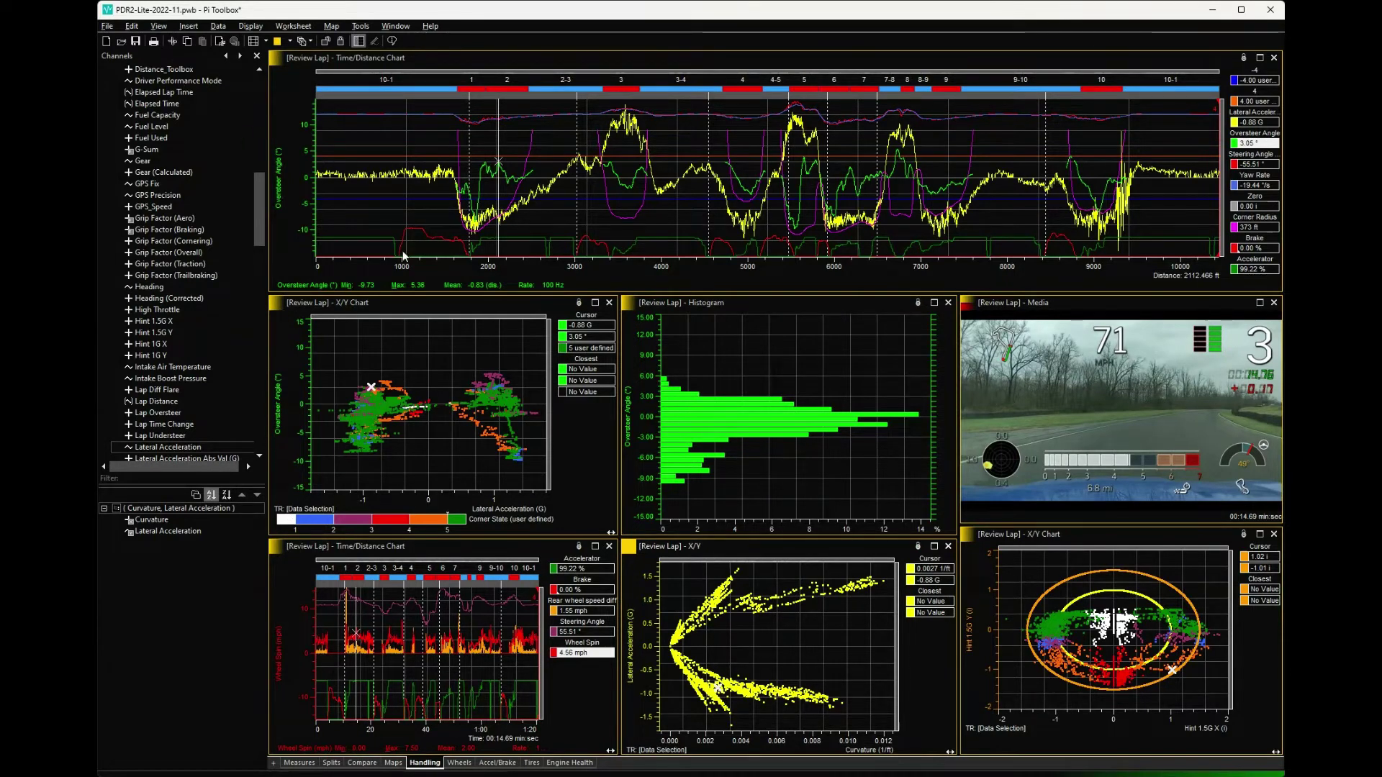
{"action": "left_click", "coordinate": [226, 56]}
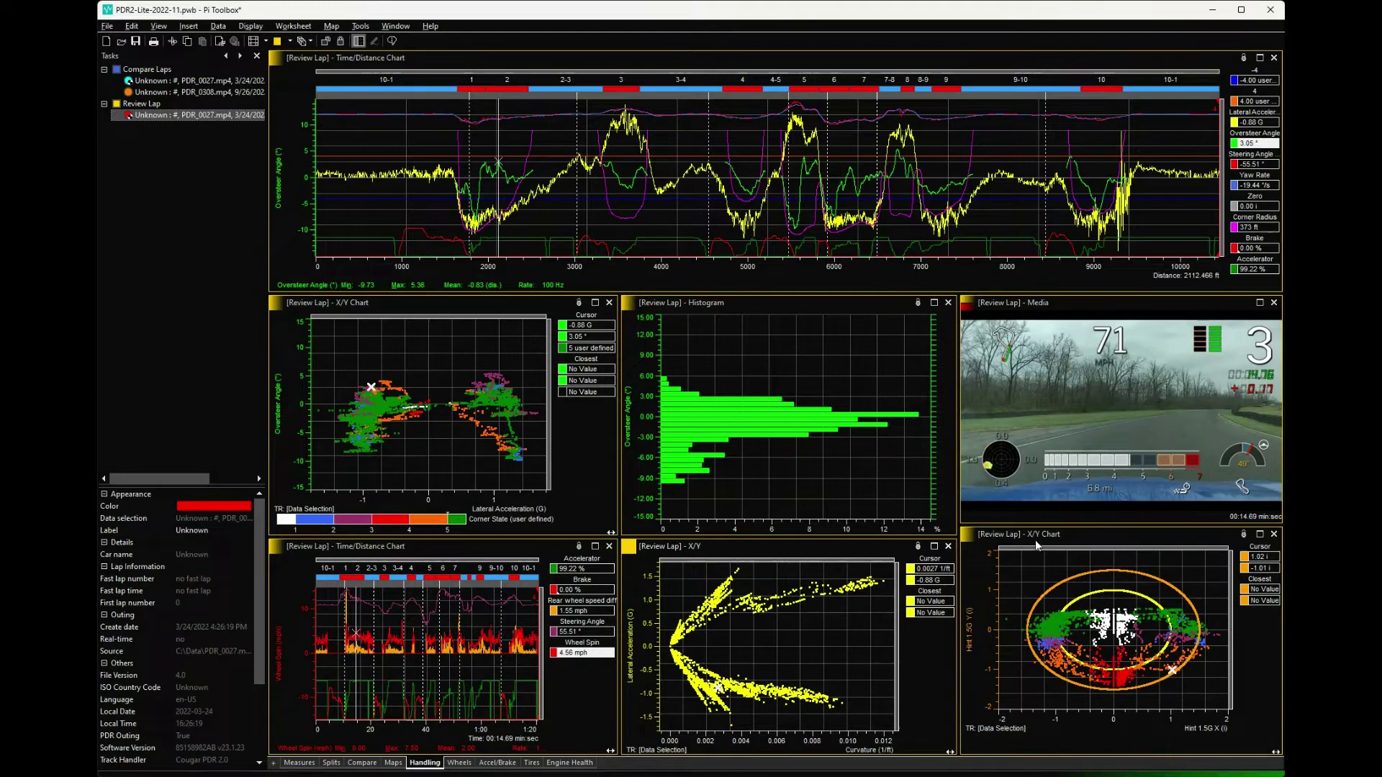
{"action": "left_click", "coordinate": [1259, 535]}
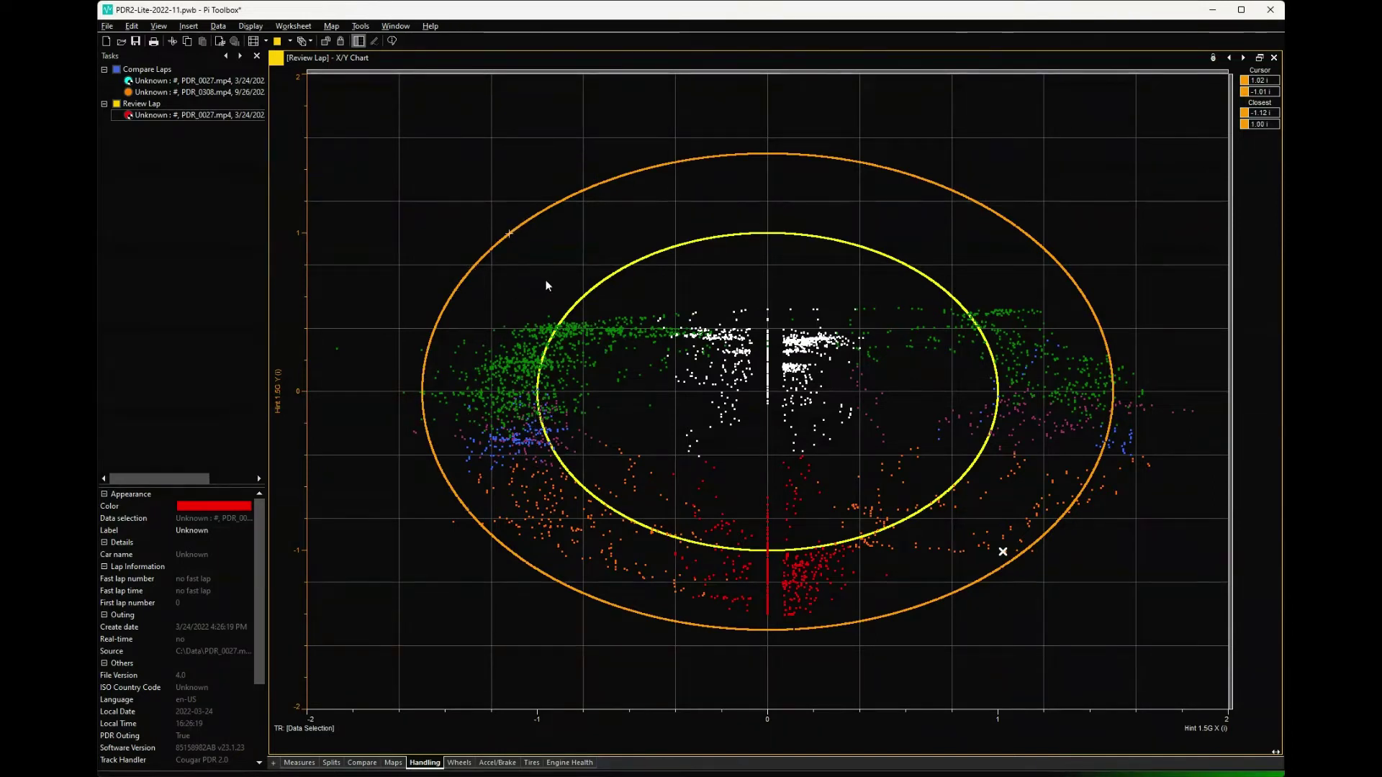
{"action": "left_click", "coordinate": [1259, 57]}
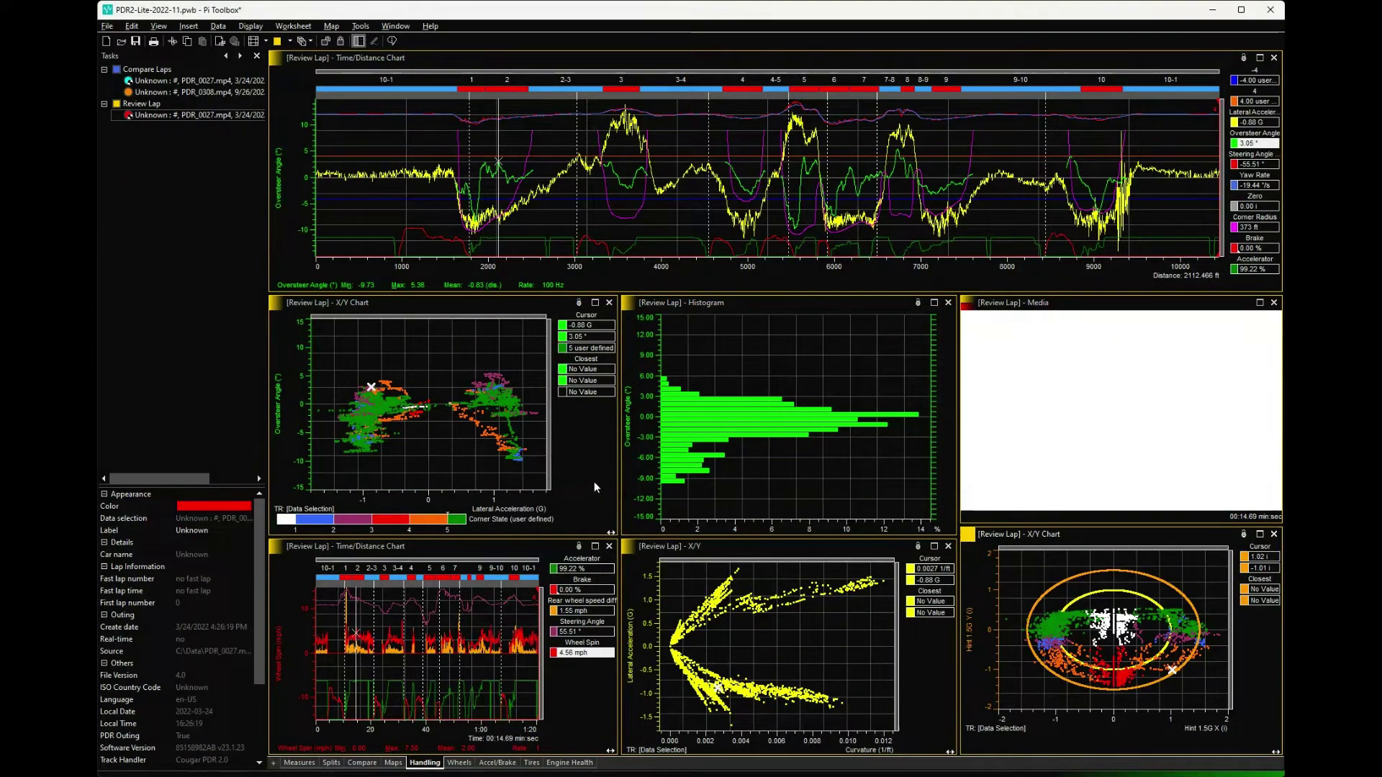
{"action": "left_click", "coordinate": [595, 302]}
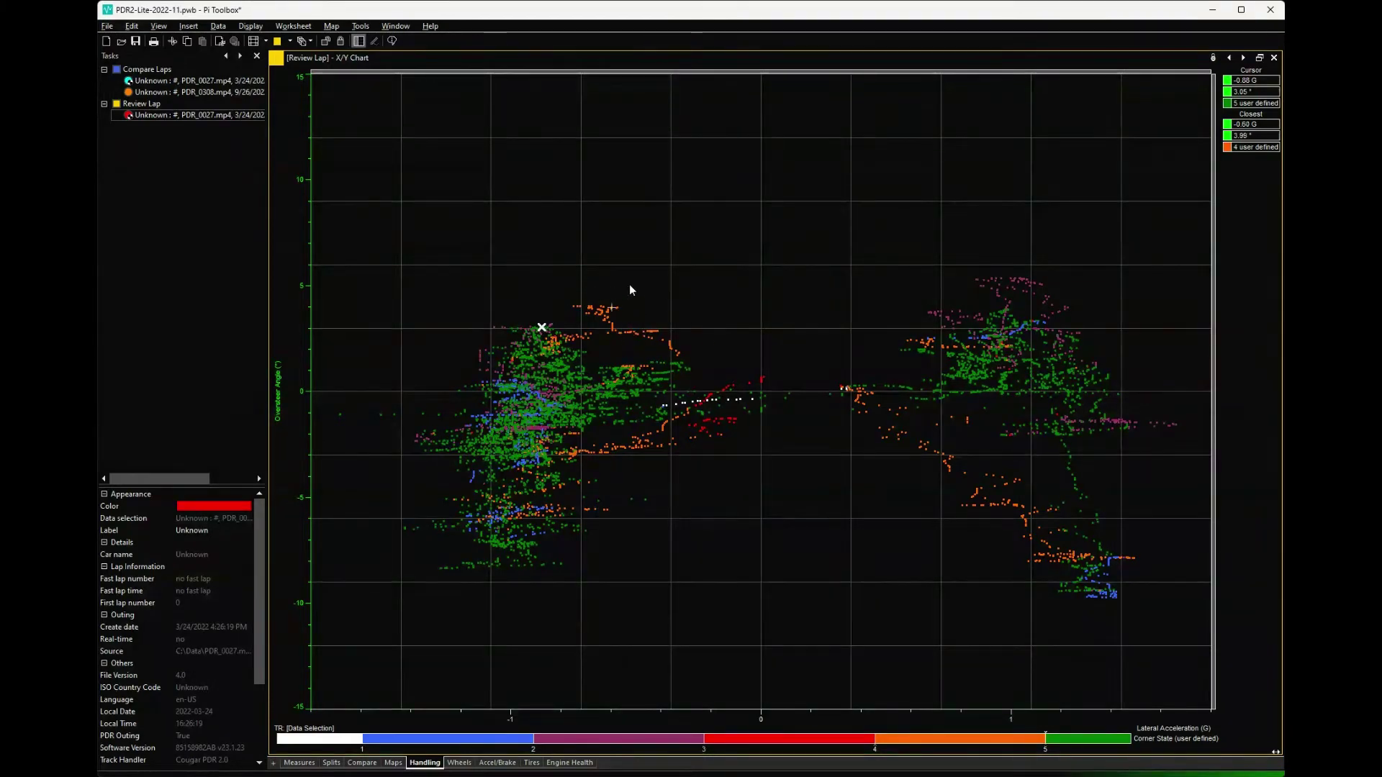
{"action": "left_click", "coordinate": [1260, 57]}
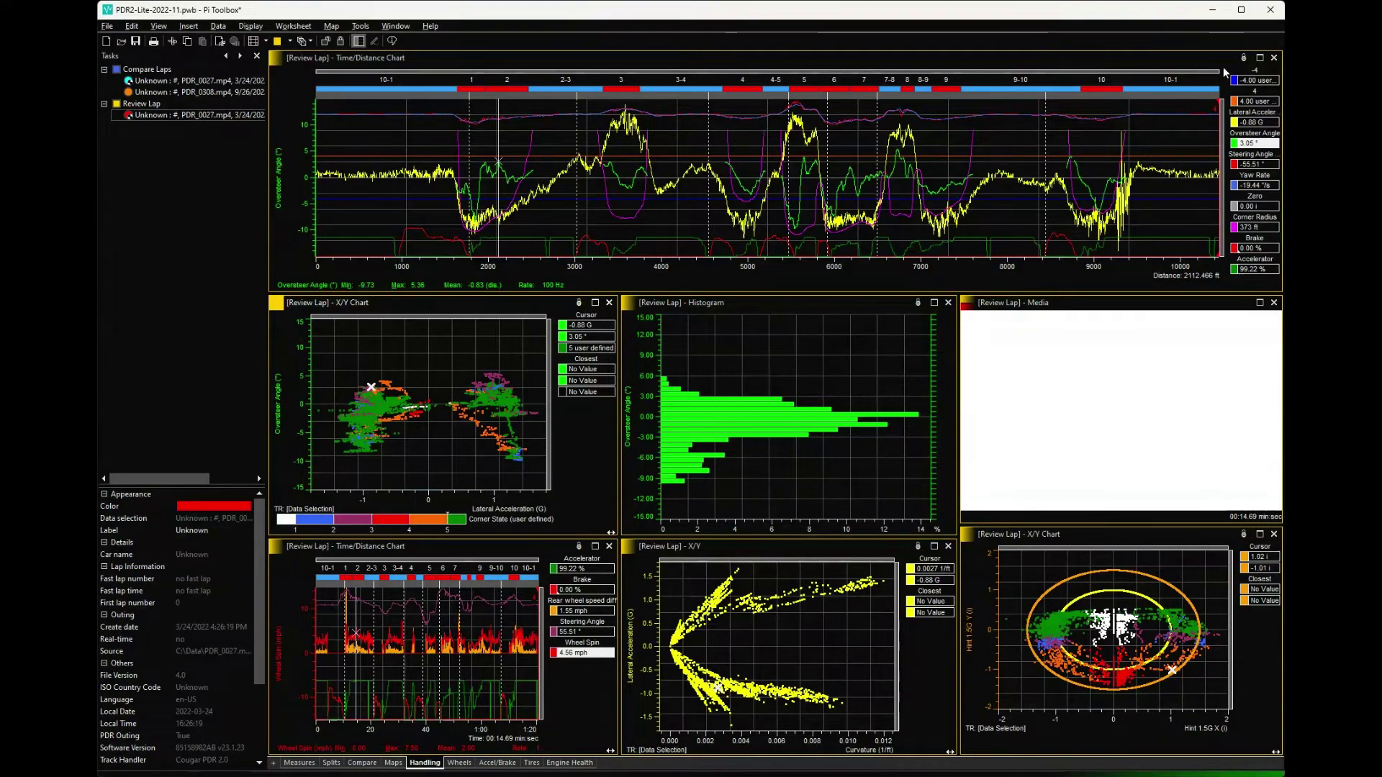
- Maximize the top Time/Distance chart and move the cursor past 1613 ft to about 1831 ft
{"action": "left_click", "coordinate": [1259, 57]}
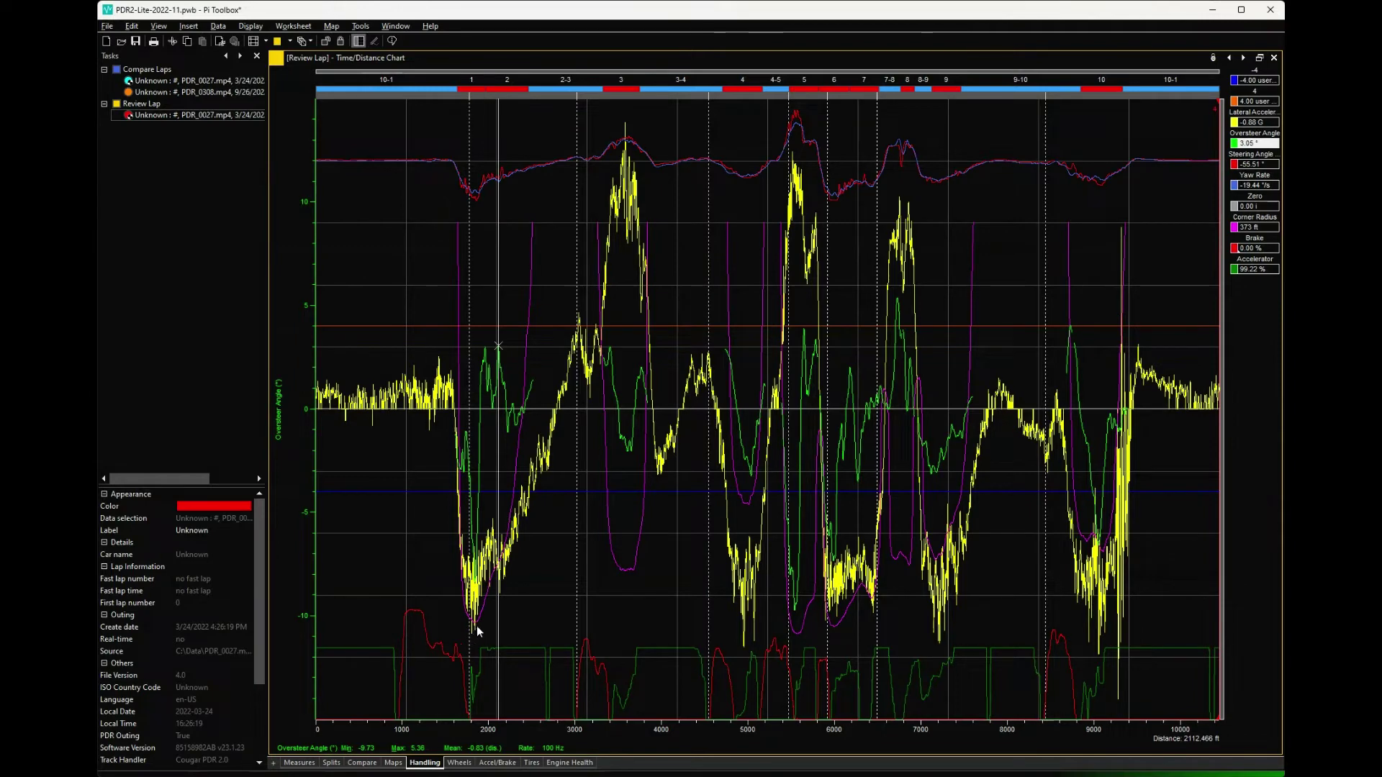
{"action": "left_click", "coordinate": [455, 331]}
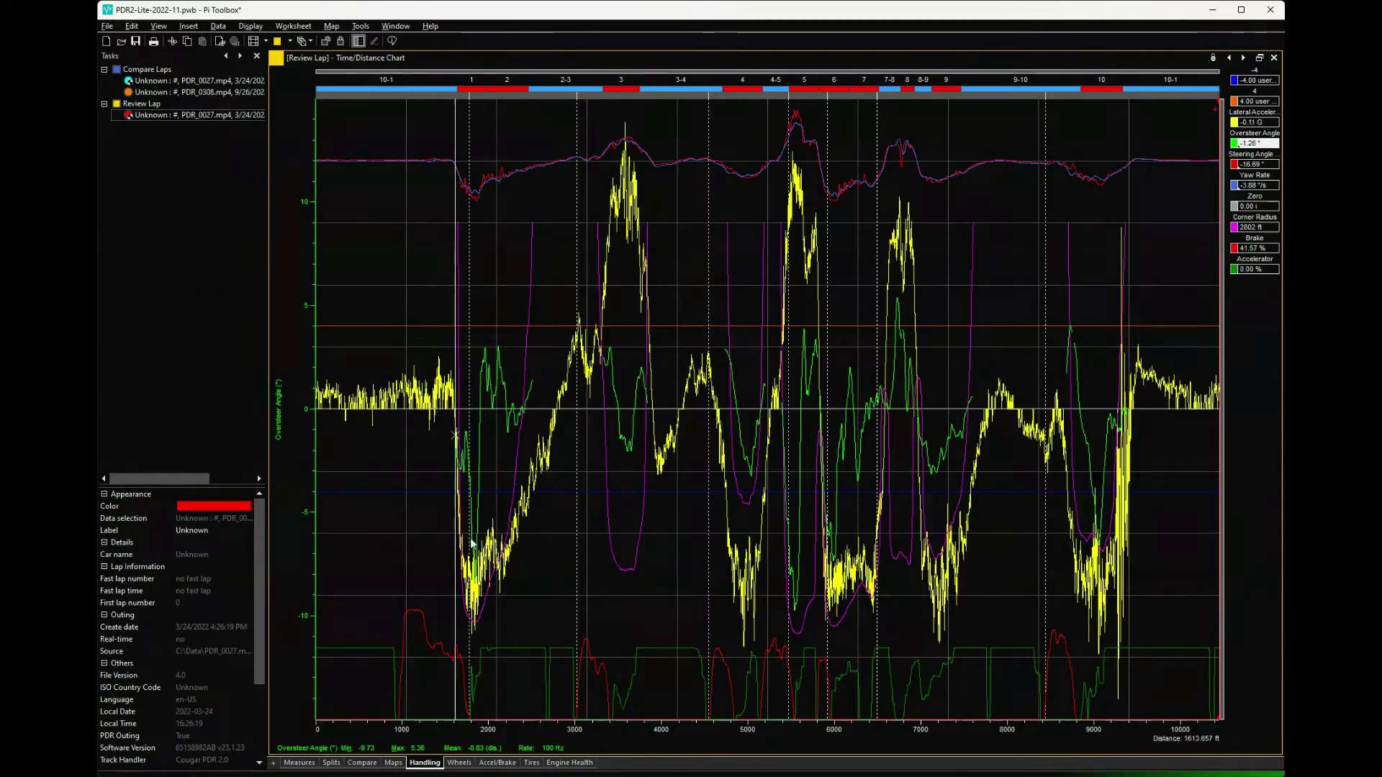
{"action": "left_click", "coordinate": [474, 628]}
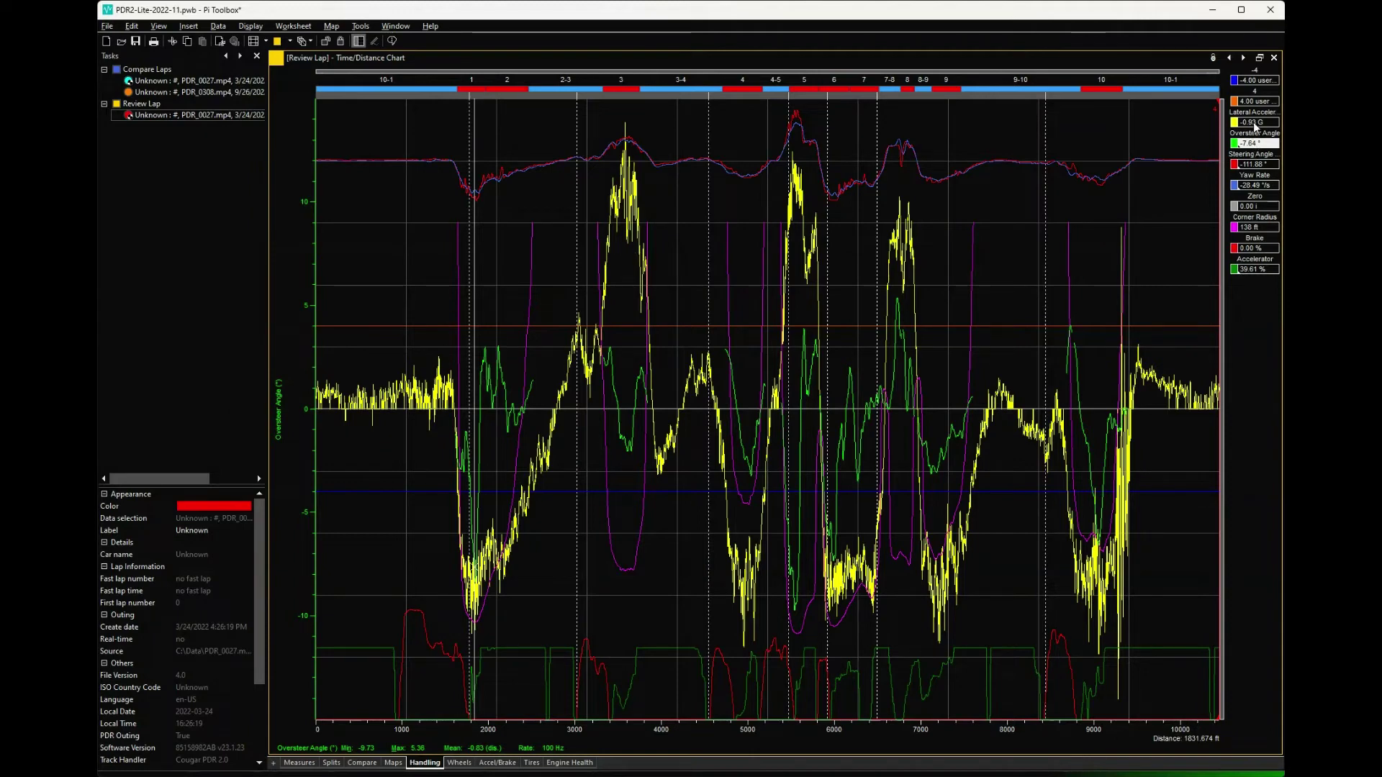
- Hide the Corner Radius and Lateral Acceleration traces using their legend boxes
{"action": "left_click", "coordinate": [1249, 229]}
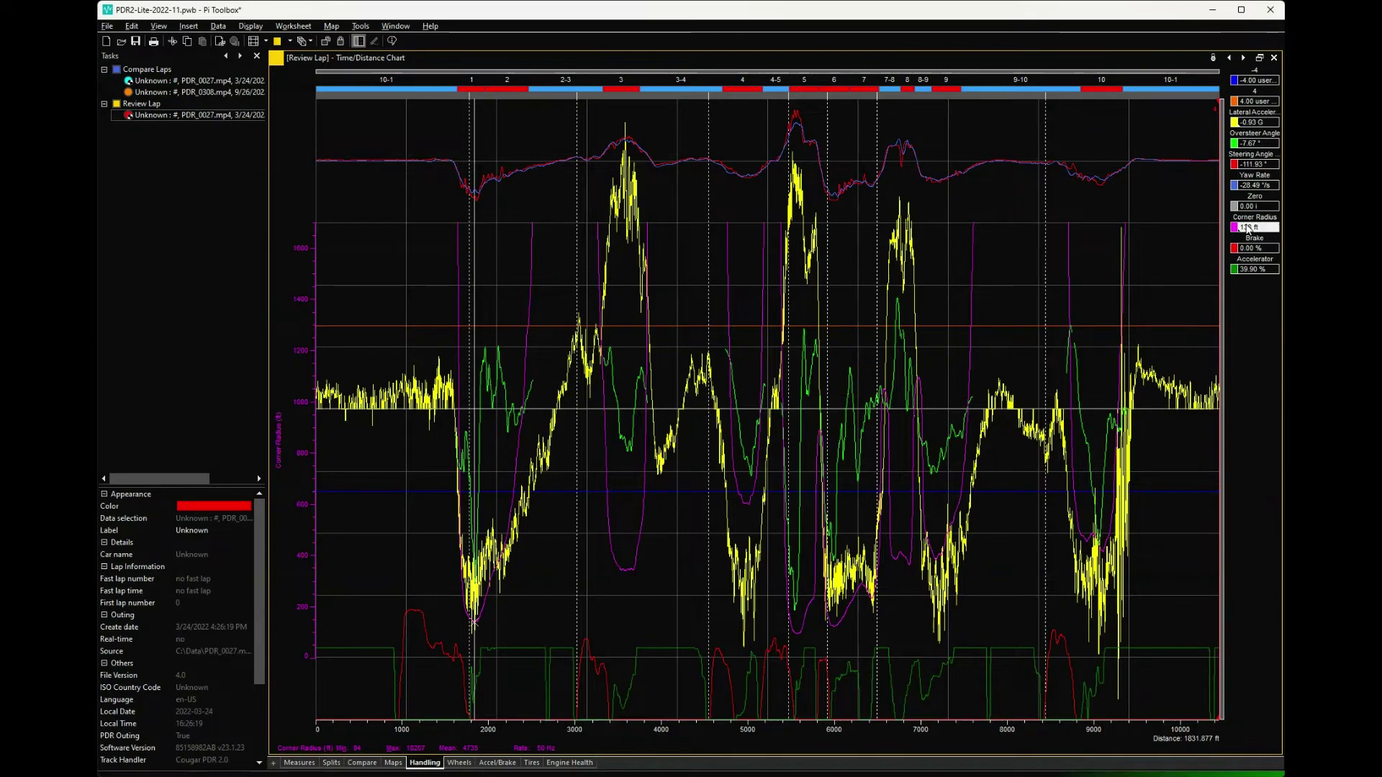
{"action": "left_click", "coordinate": [1247, 228]}
{"action": "left_click", "coordinate": [1253, 123]}
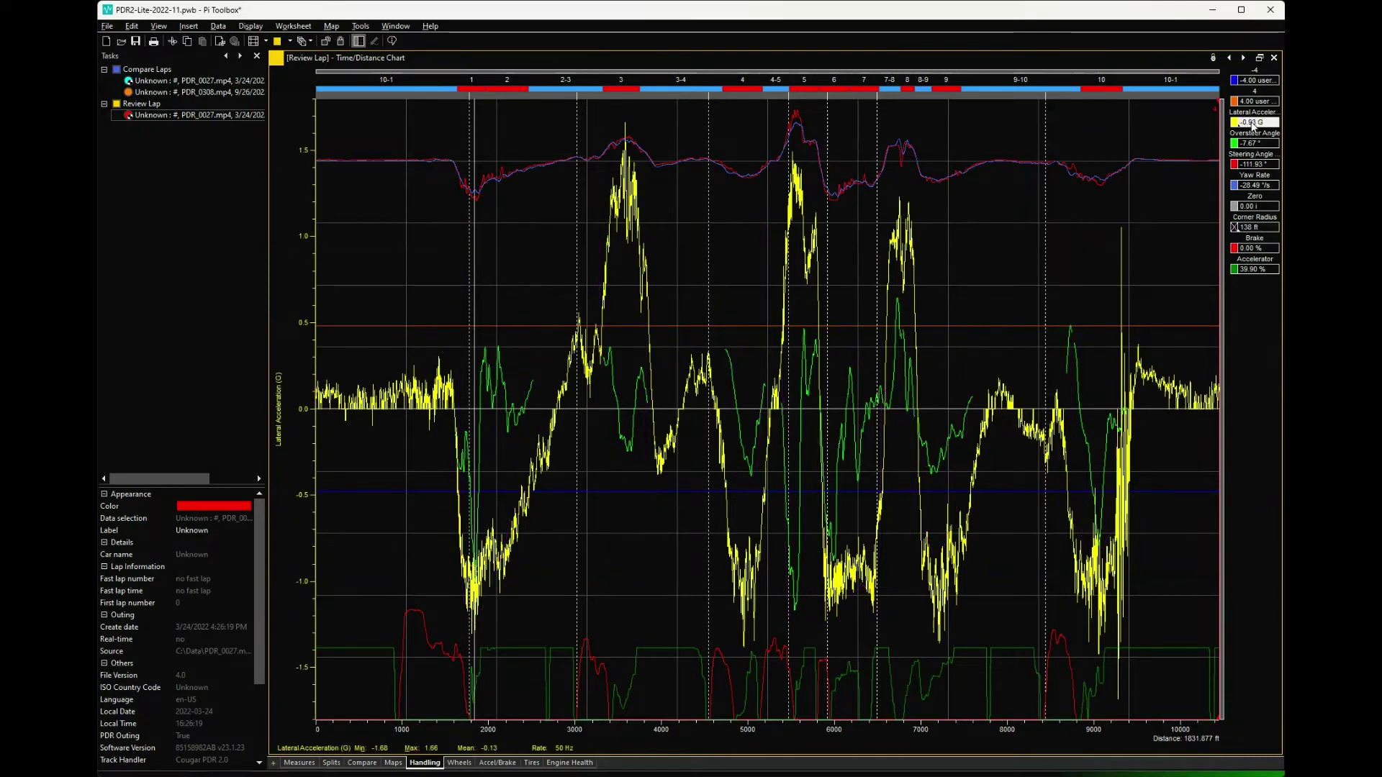
{"action": "left_click", "coordinate": [1254, 123]}
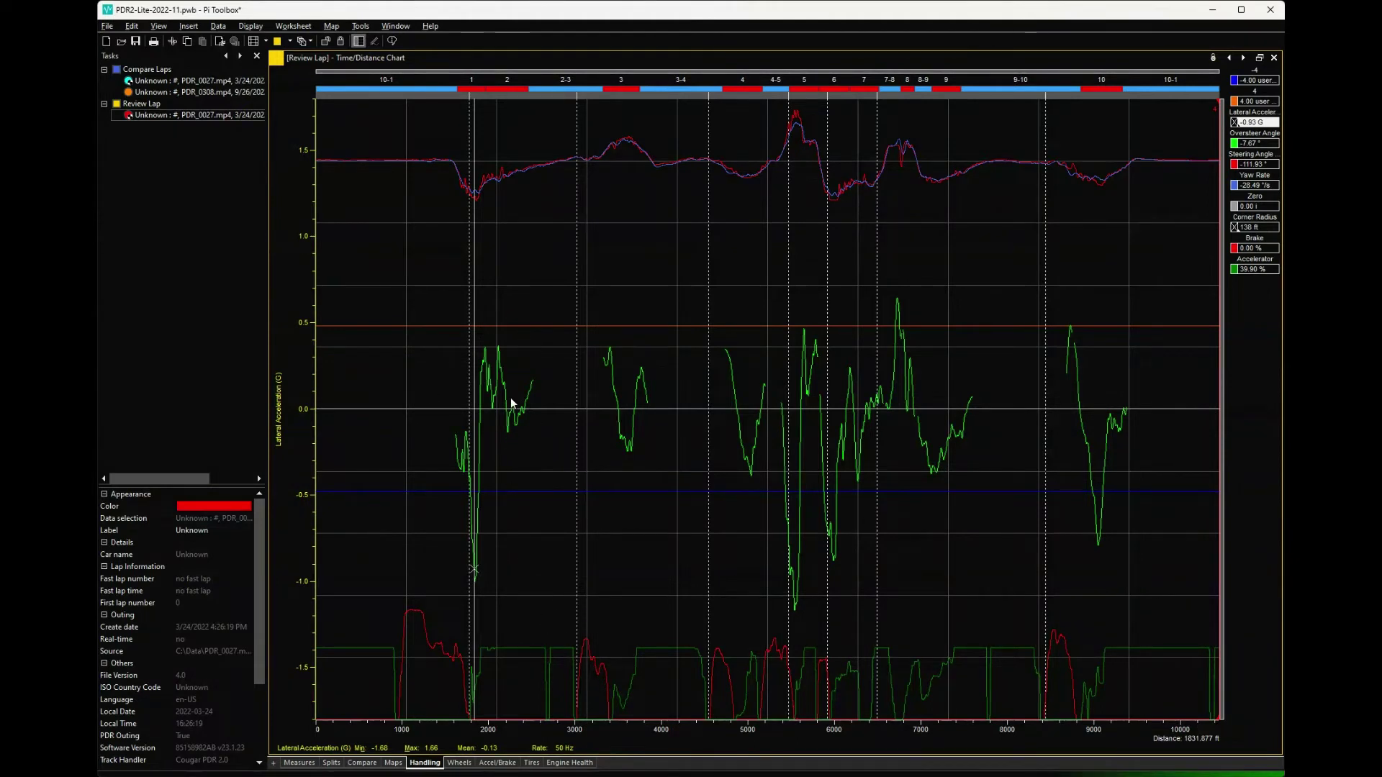
- Move the lap position through 2170, 1847 and 5531 ft to settle at about 5972 ft
{"action": "left_click", "coordinate": [503, 555]}
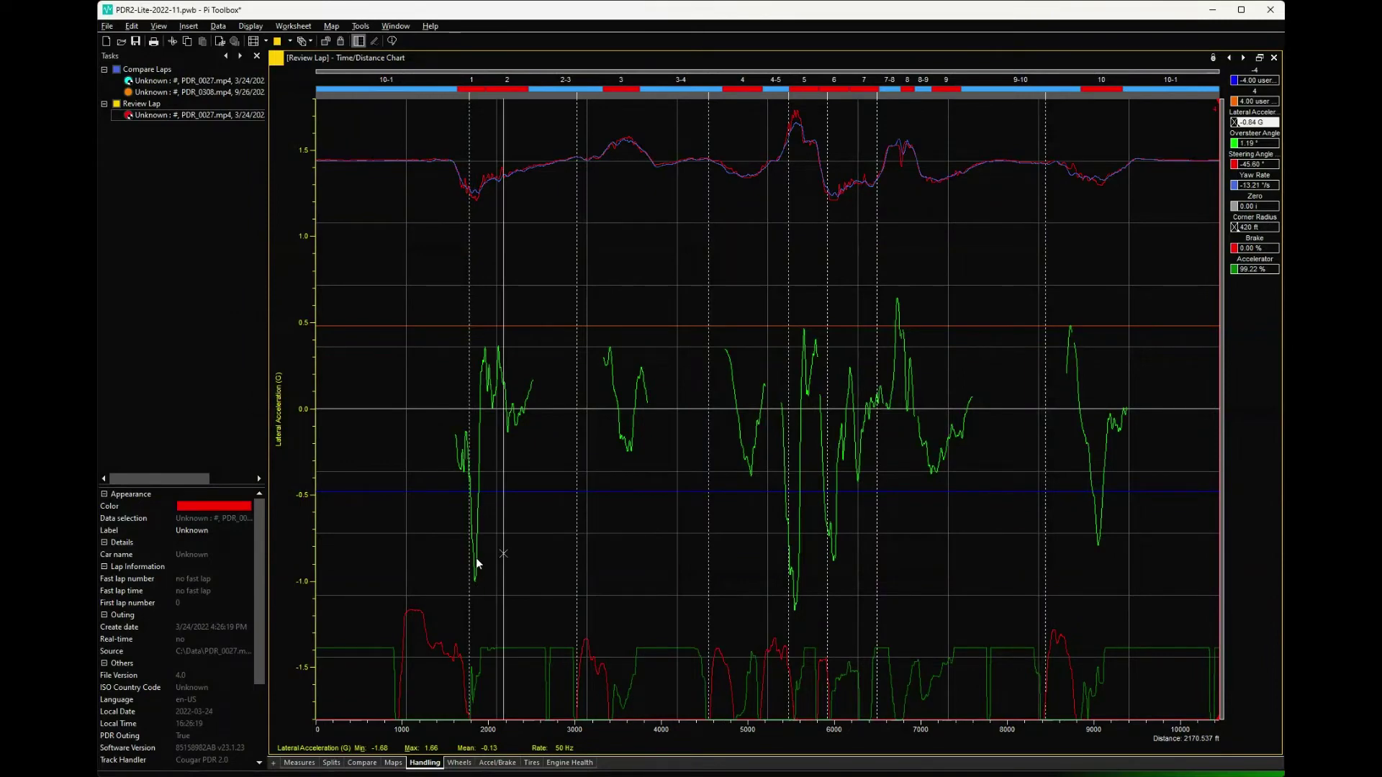
{"action": "left_click", "coordinate": [472, 581]}
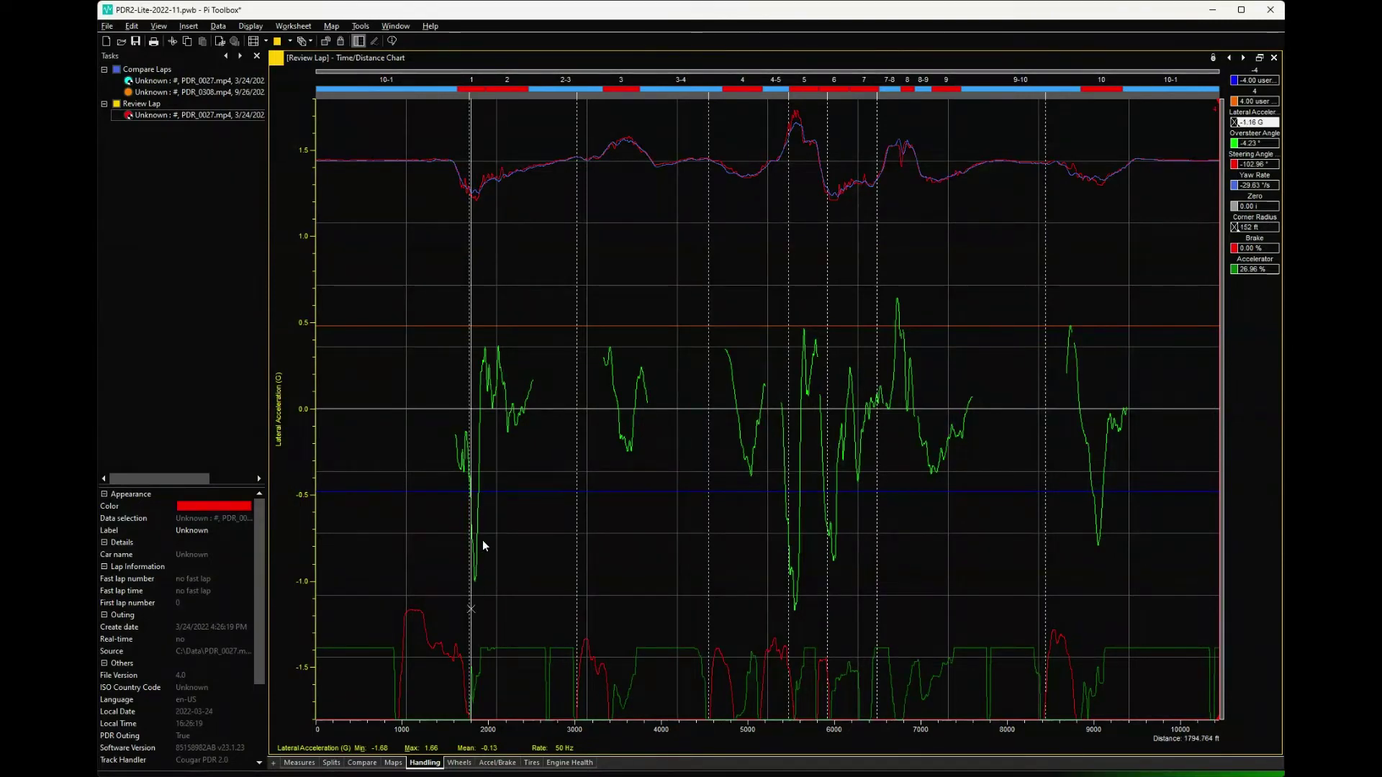
{"action": "left_click", "coordinate": [475, 581]}
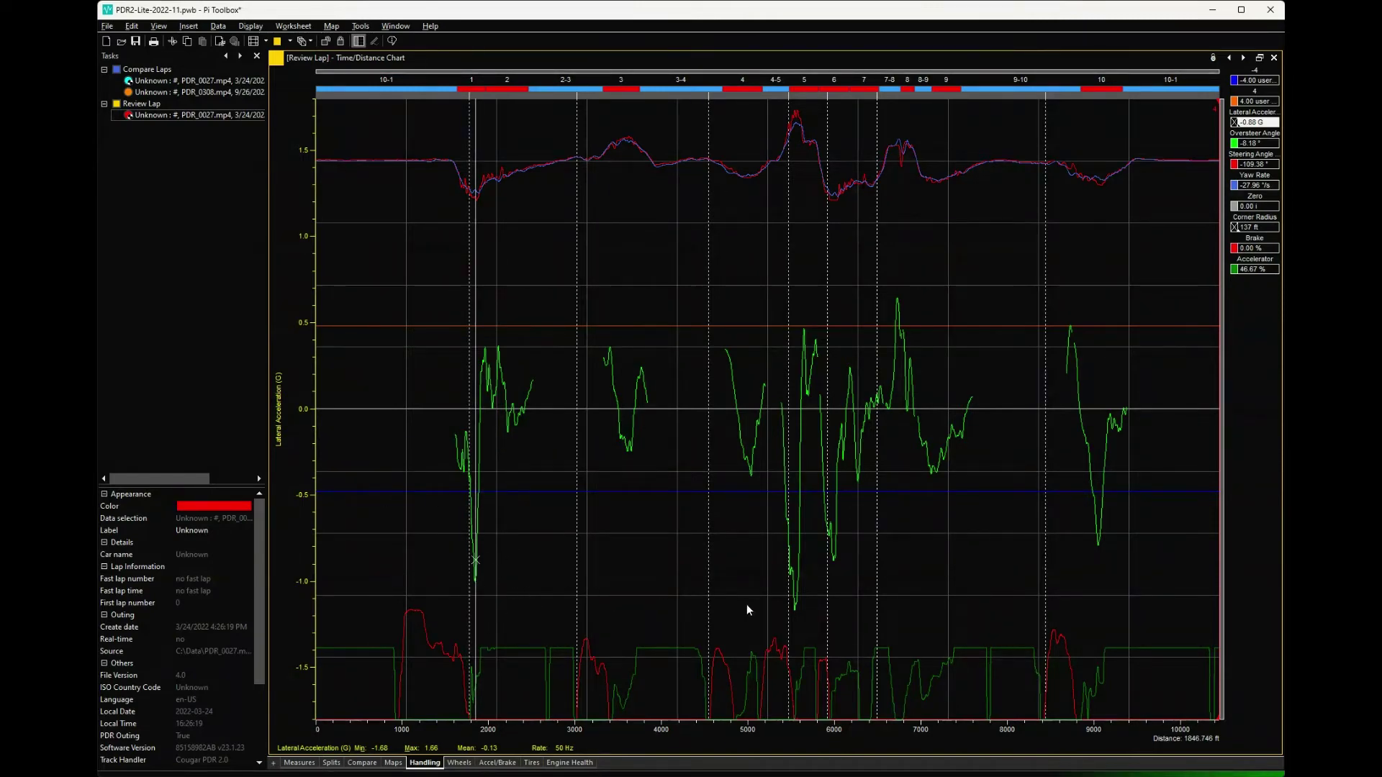
{"action": "left_click", "coordinate": [793, 604]}
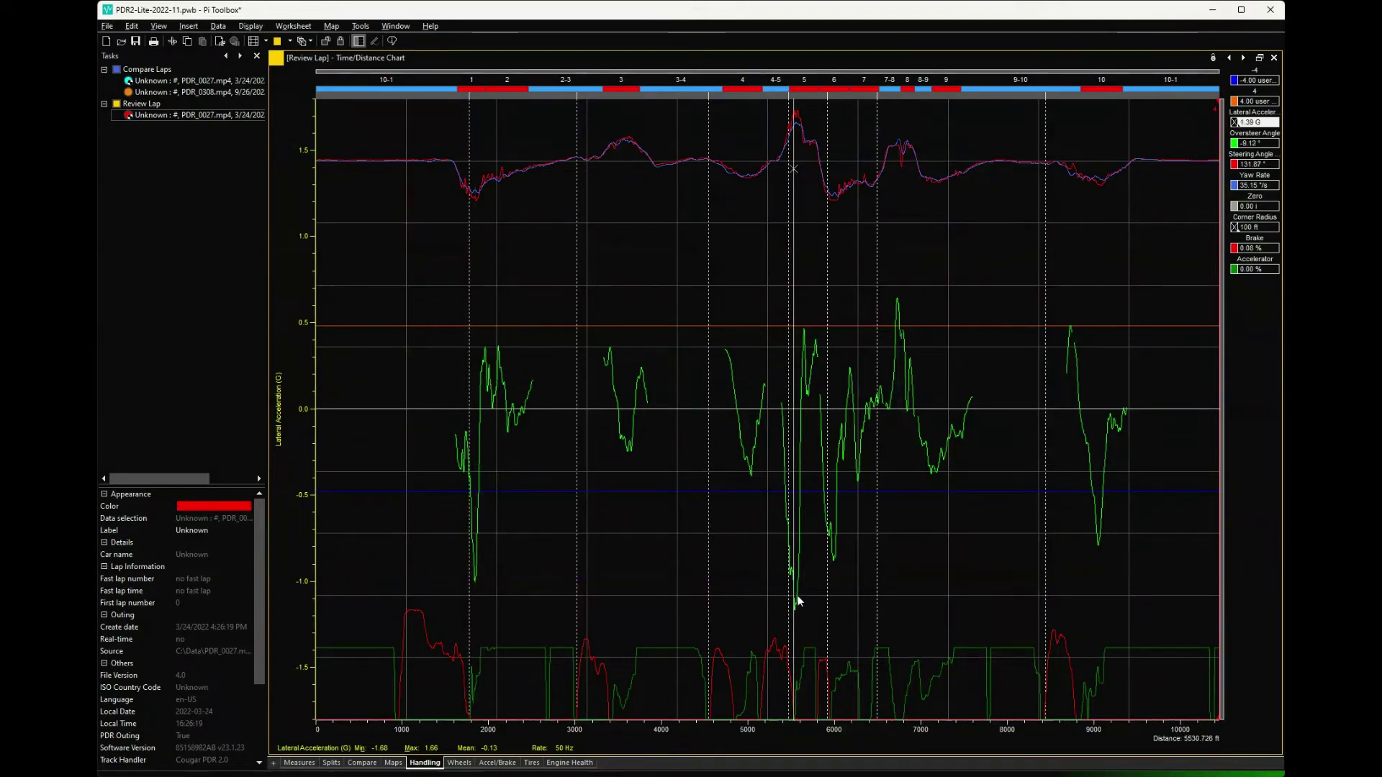
{"action": "left_click", "coordinate": [833, 556]}
{"action": "left_click", "coordinate": [1096, 543]}
{"action": "left_click", "coordinate": [837, 559]}
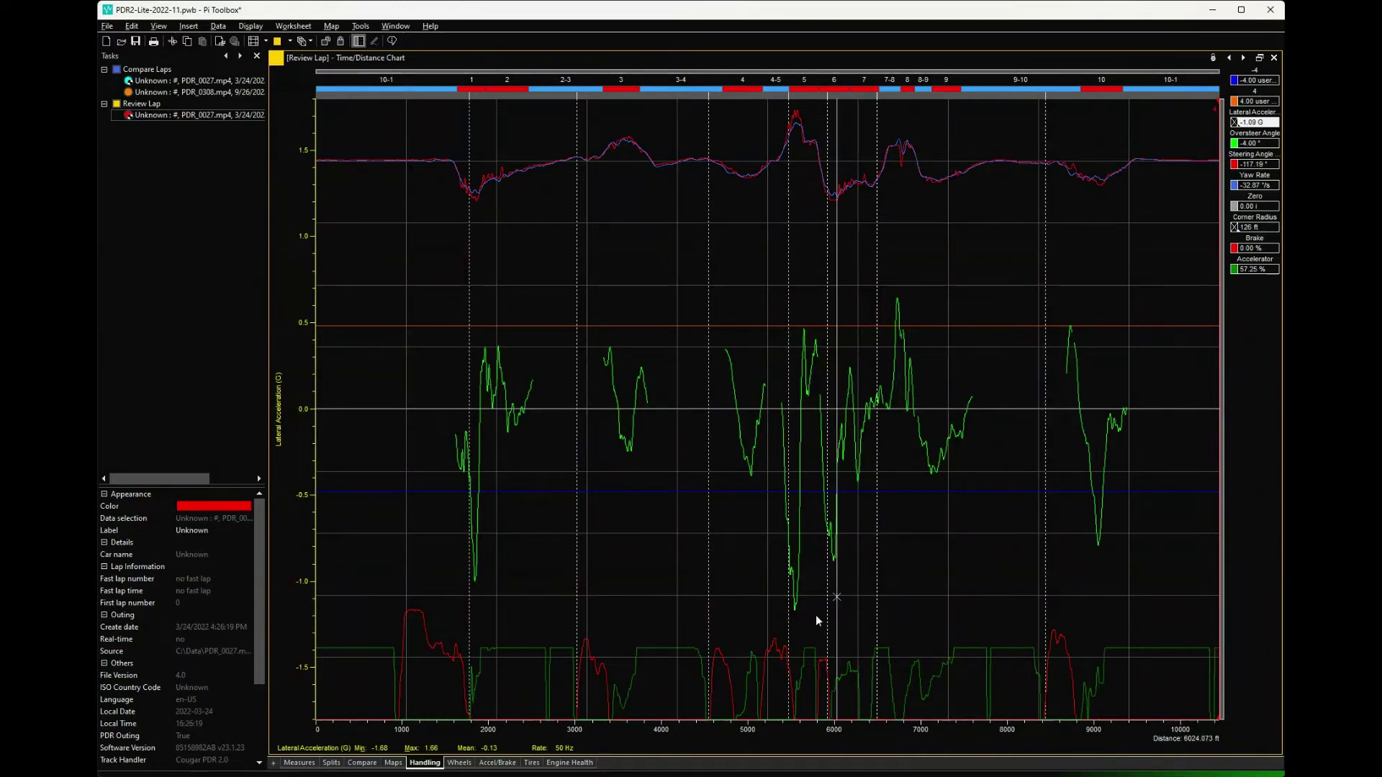
{"action": "left_click", "coordinate": [831, 554]}
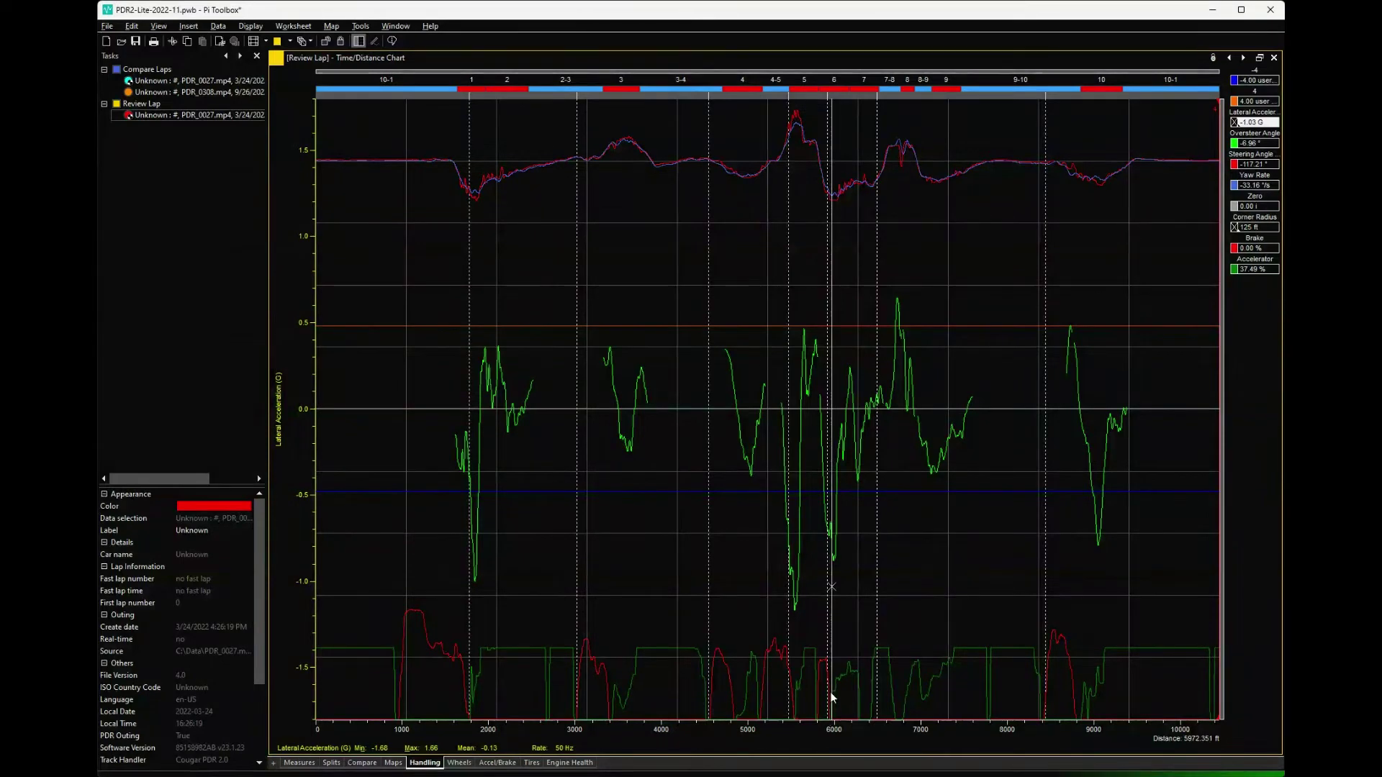
- Set the lap position near 6032 ft, restore the tiled layout, and view the wheel spin chart full size, then restore it
{"action": "left_click", "coordinate": [837, 562]}
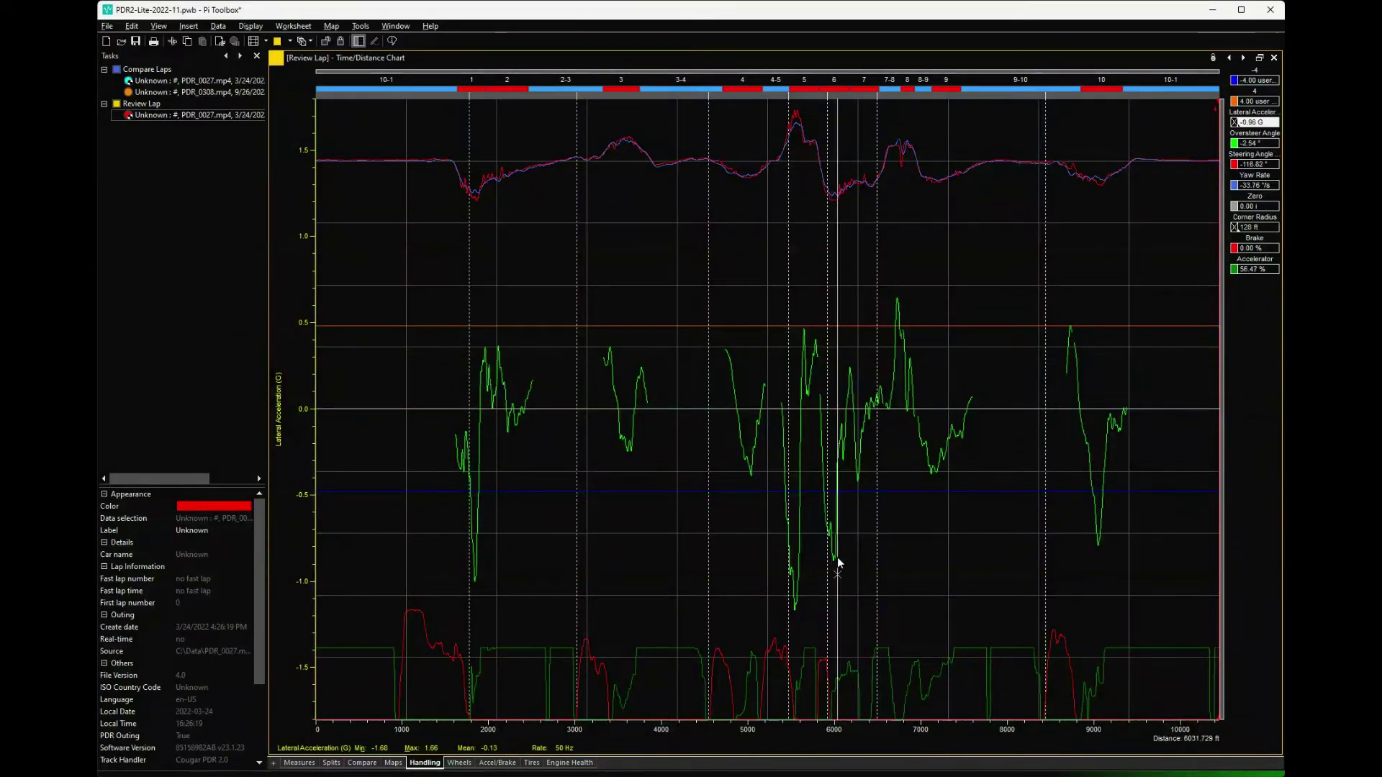
{"action": "left_click", "coordinate": [1260, 58]}
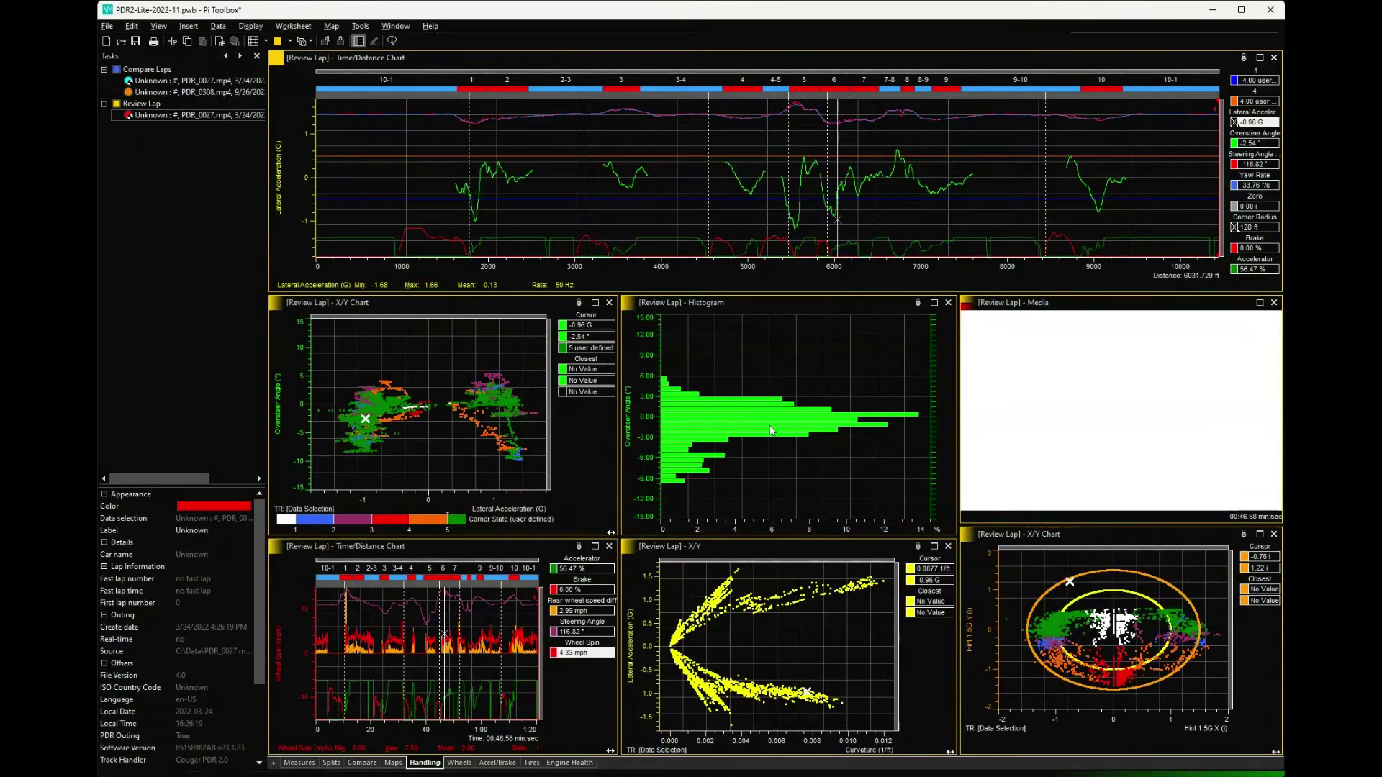
{"action": "left_click", "coordinate": [594, 547]}
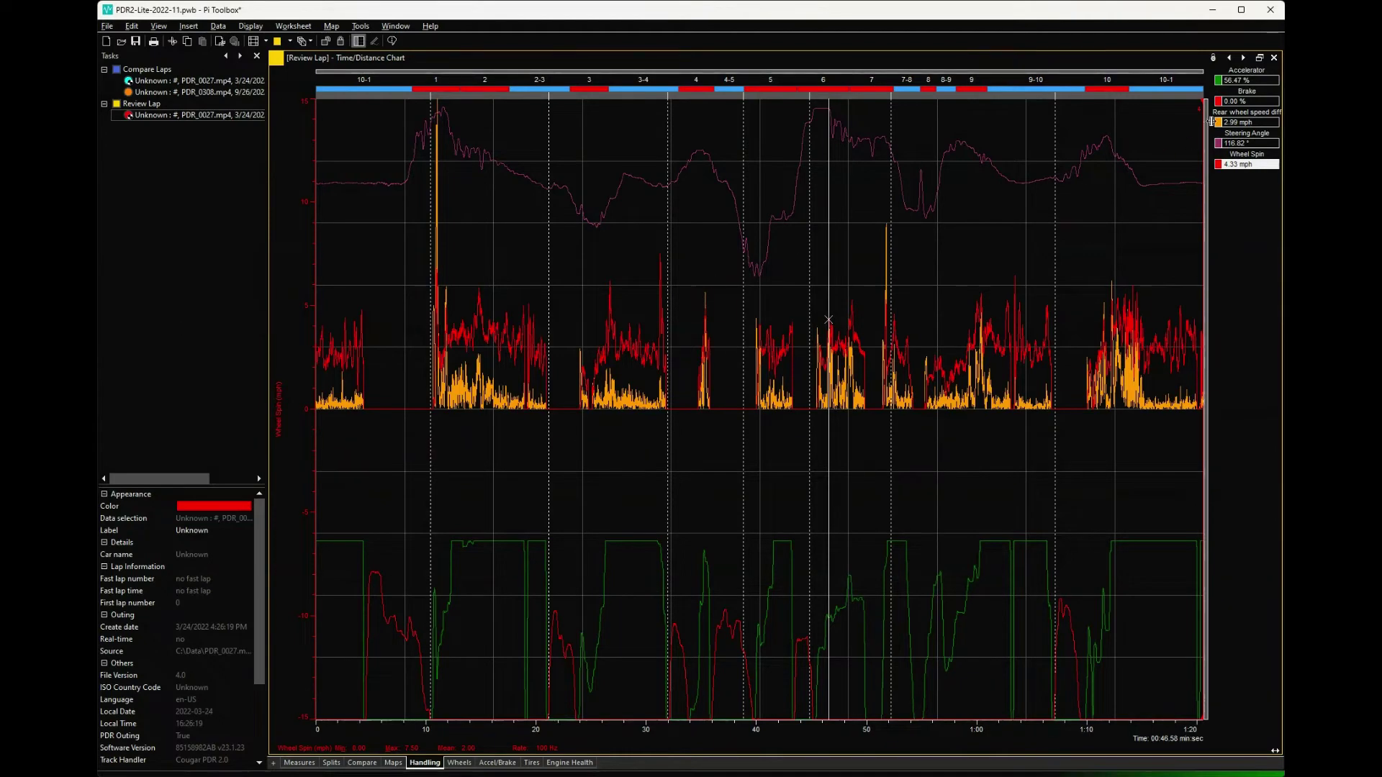
{"action": "left_click", "coordinate": [1257, 59]}
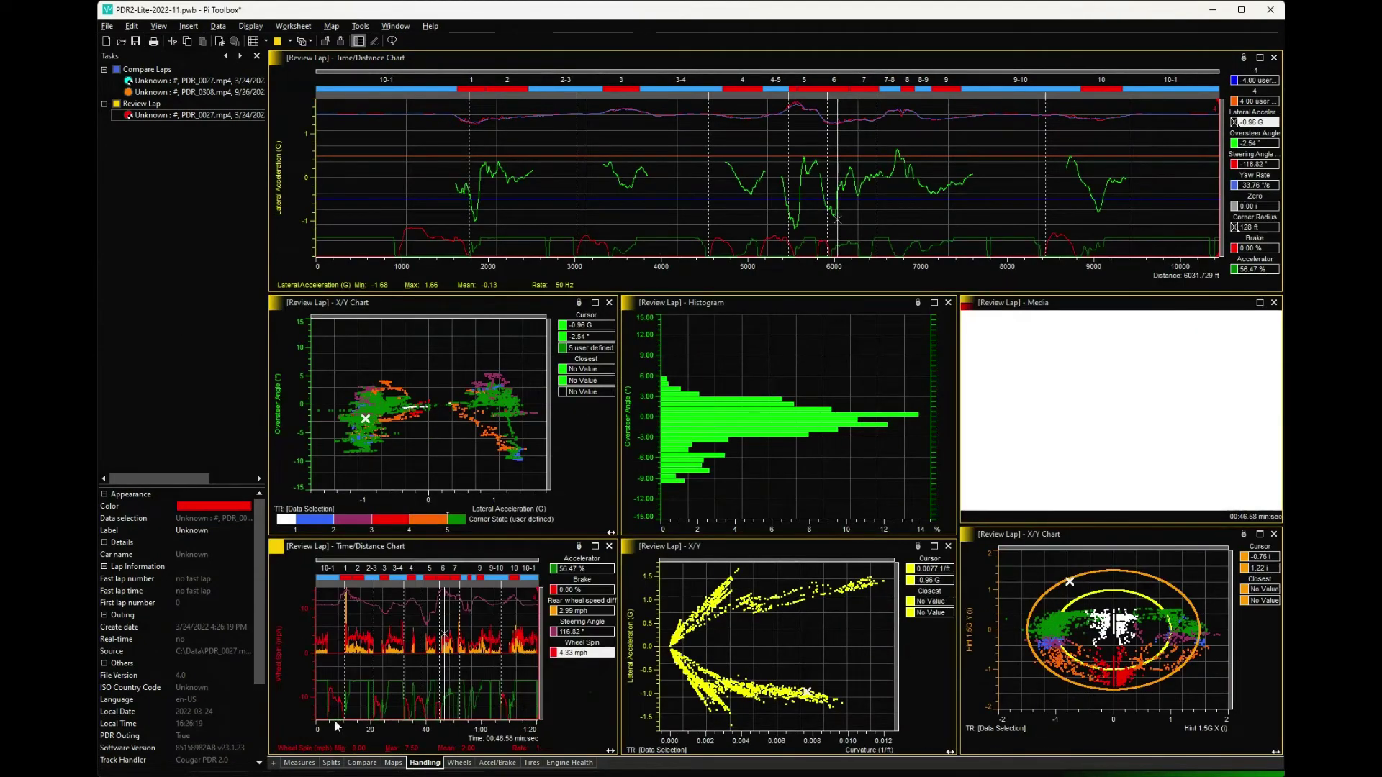
- Go past the Wheels worksheet to the Accel/Brake worksheet with brake fade, power and gear charts
{"action": "left_click", "coordinate": [460, 763]}
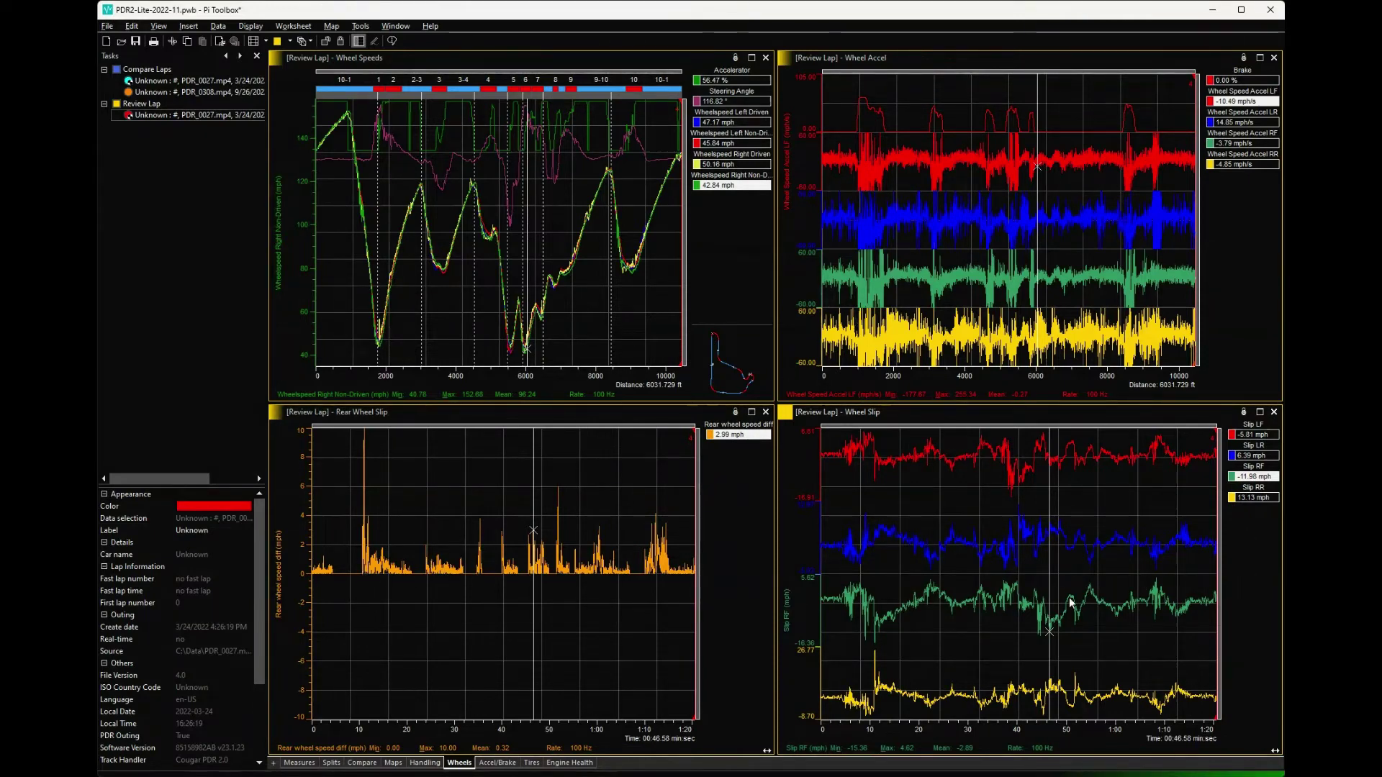
{"action": "left_click", "coordinate": [500, 763]}
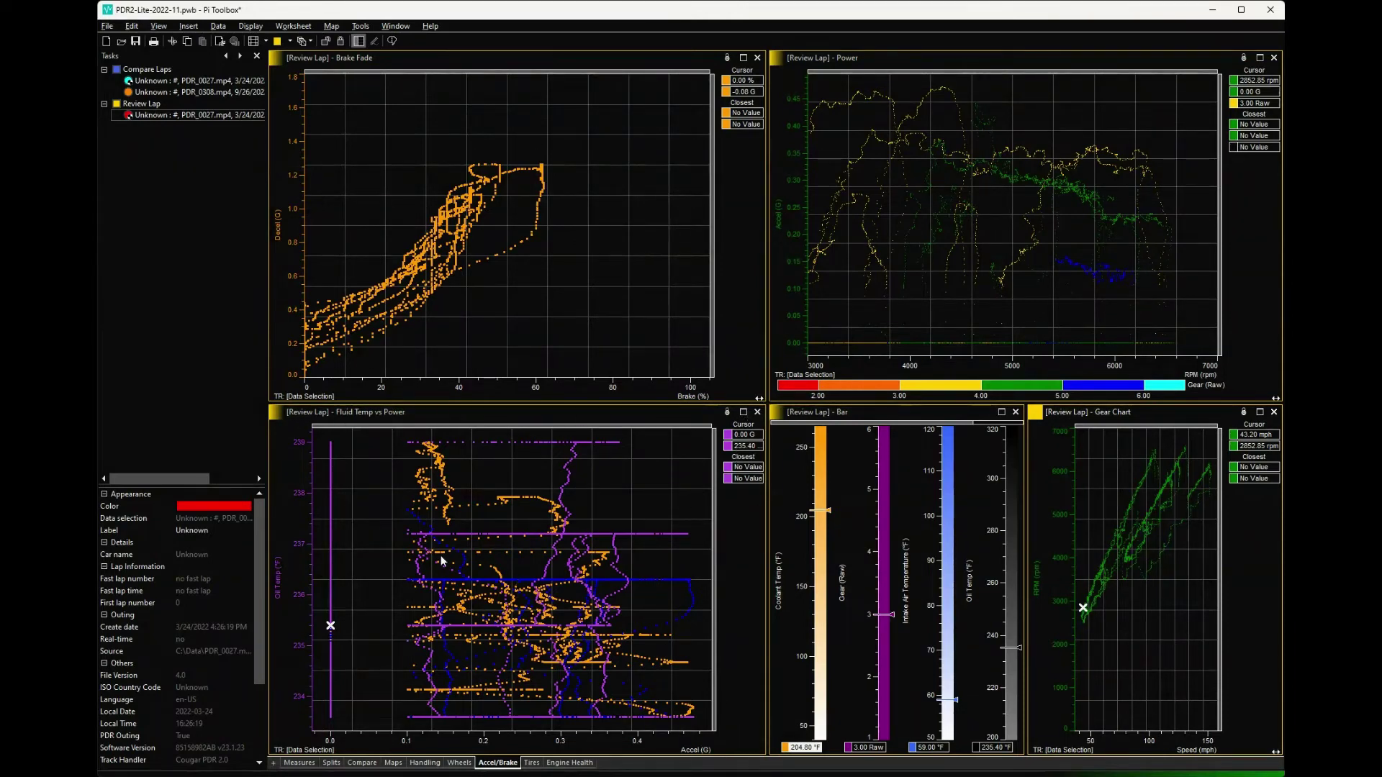
- View Fluid Temp vs Power full size with the channels list, then maximize and restore the Power chart
{"action": "left_click", "coordinate": [743, 412]}
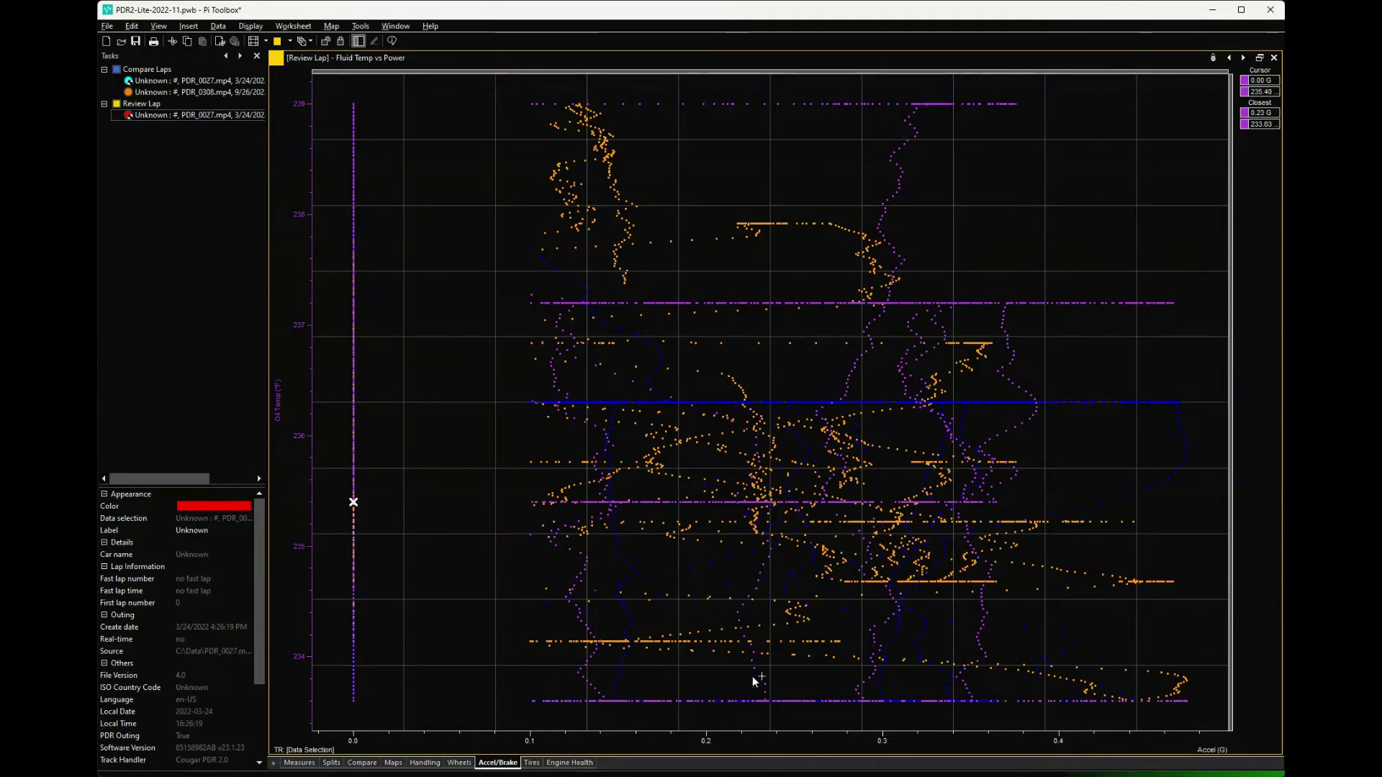
{"action": "double_click", "coordinate": [464, 383]}
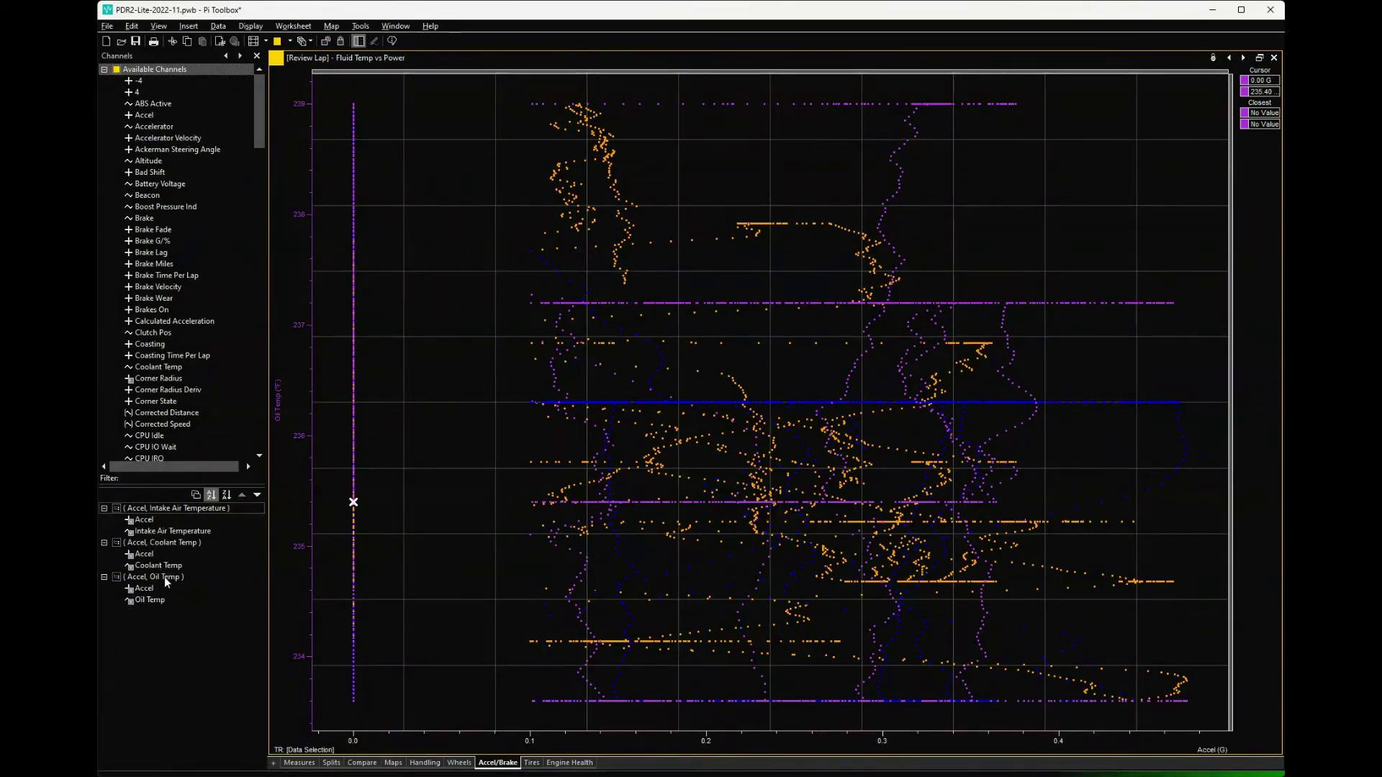
{"action": "left_click", "coordinate": [1259, 59]}
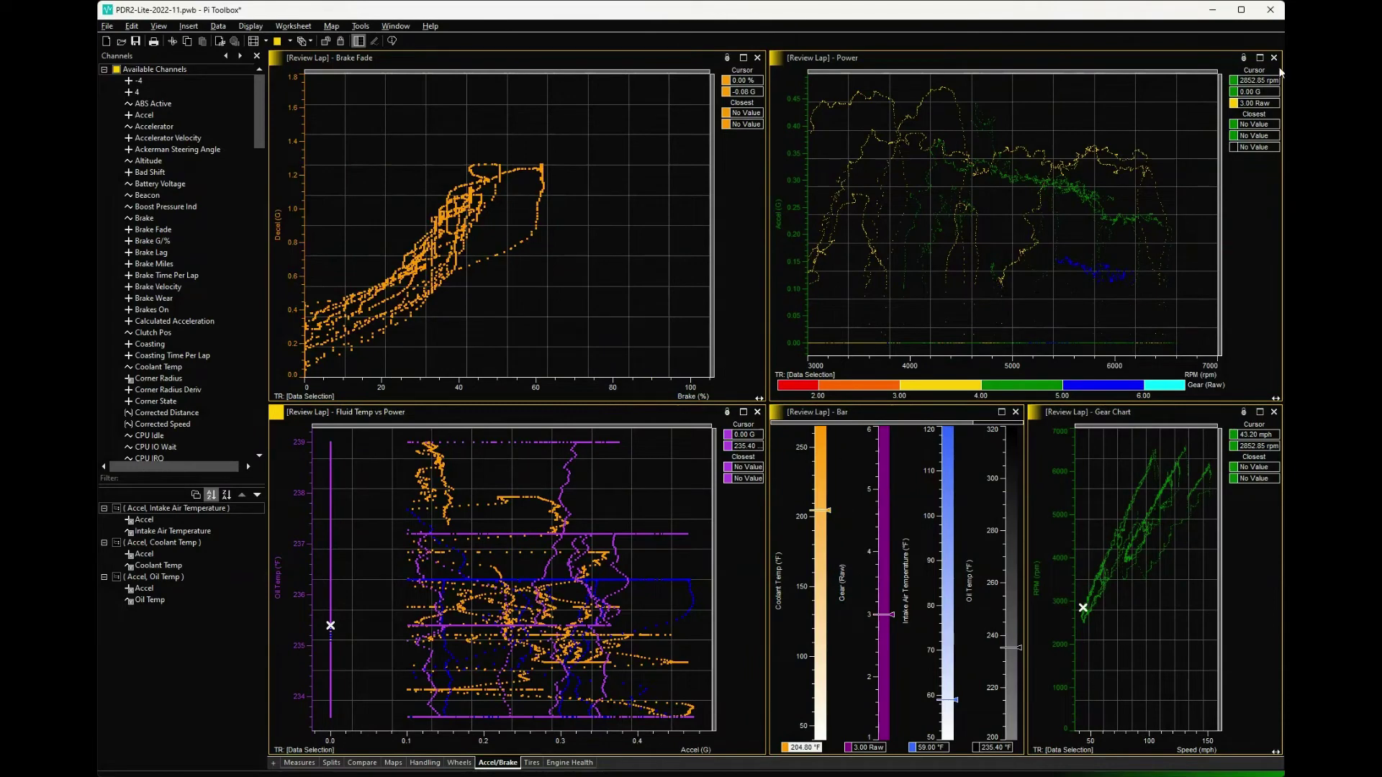
{"action": "left_click", "coordinate": [1260, 58]}
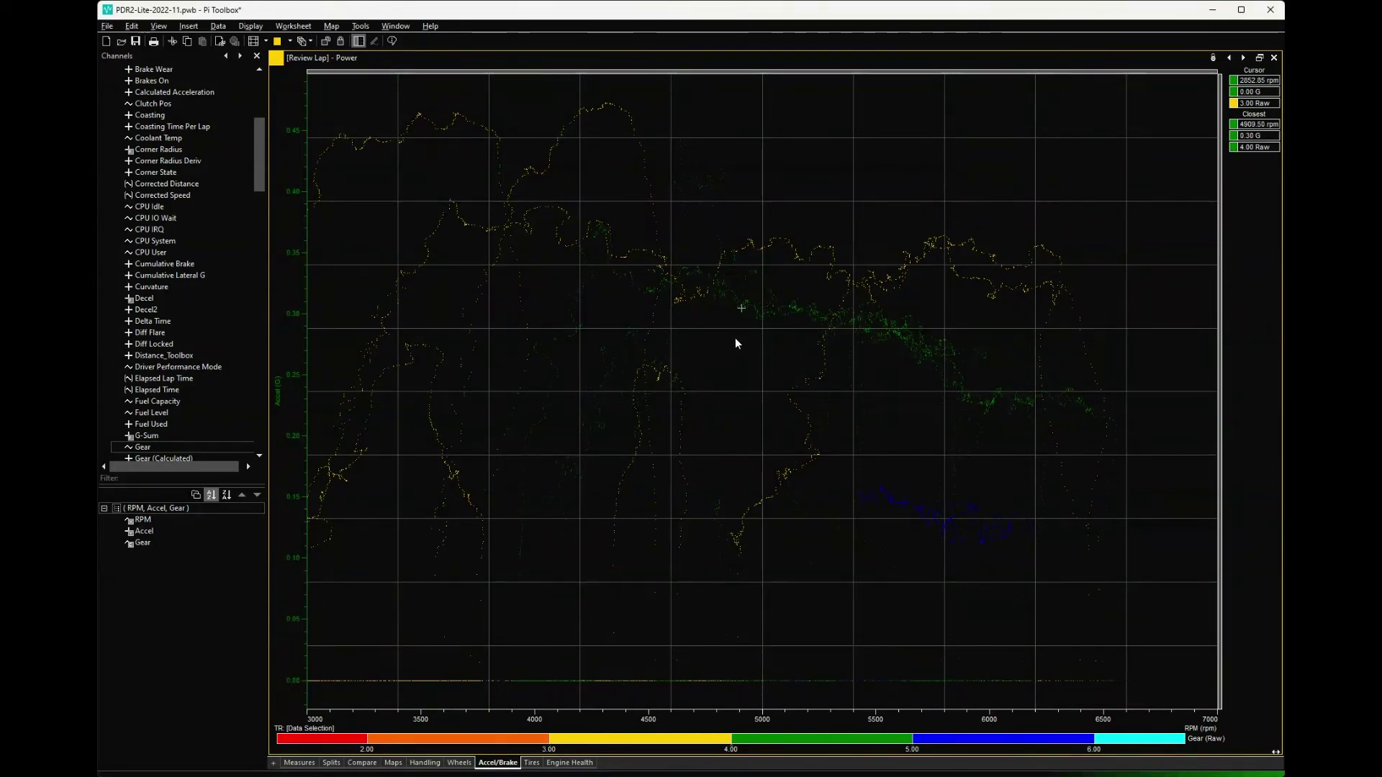
{"action": "left_click", "coordinate": [1259, 58]}
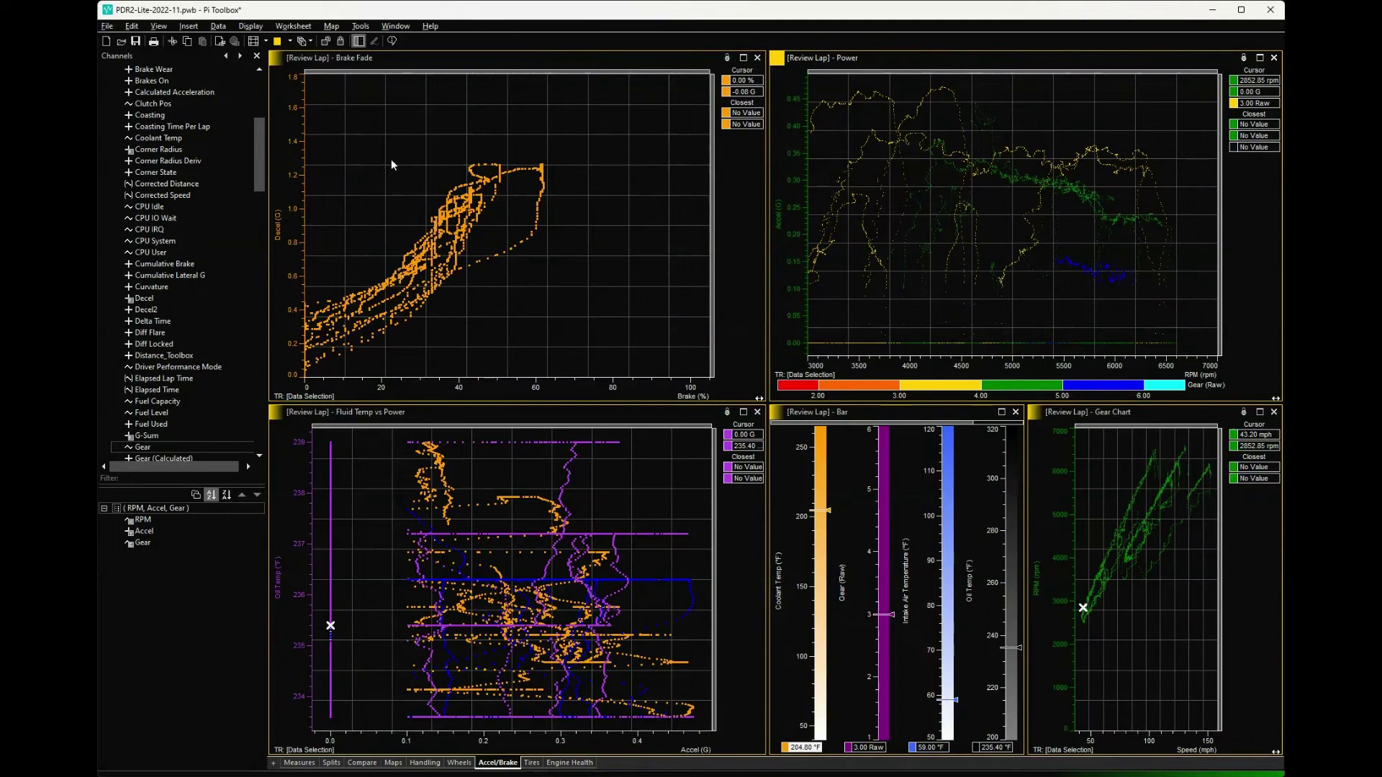
- With the Brake Fade chart active, bring back the Tasks laps and properties panel
{"action": "left_click", "coordinate": [442, 69]}
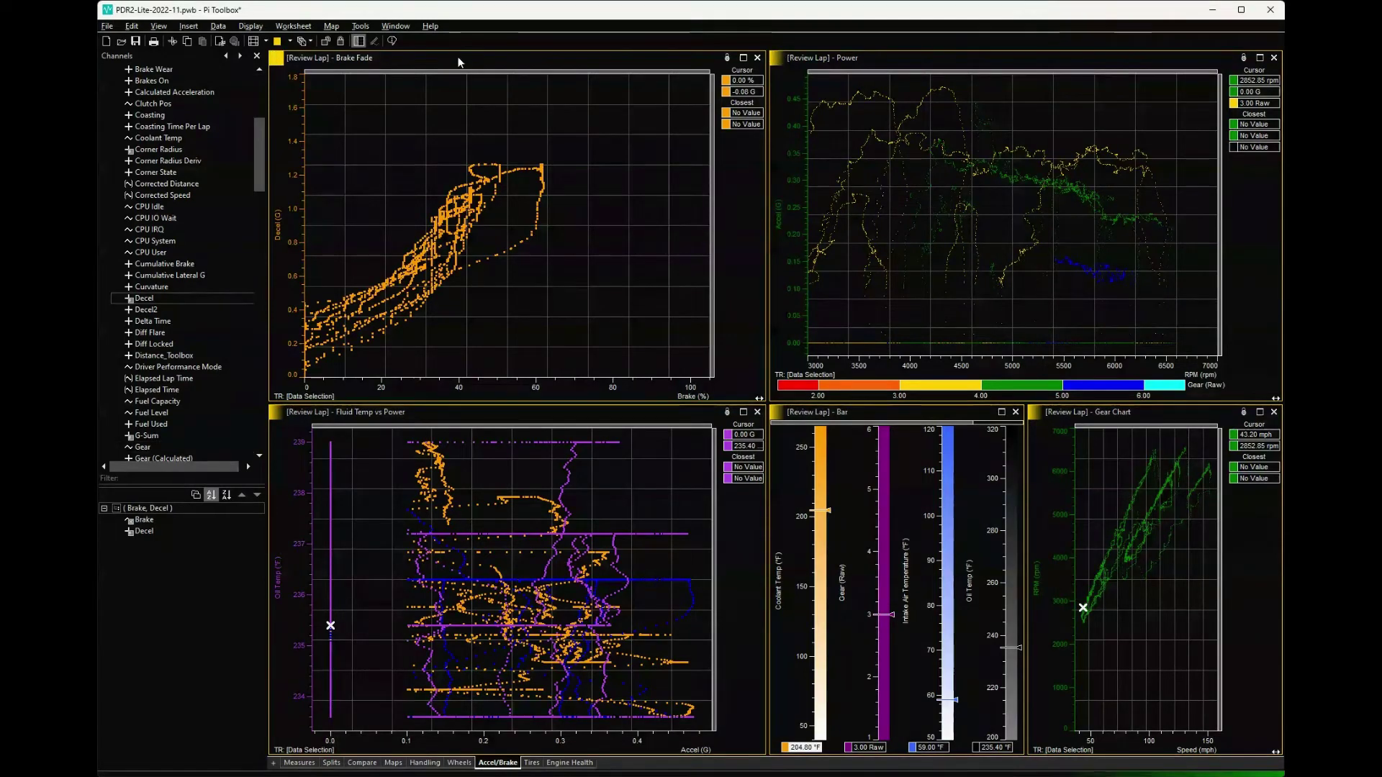
{"action": "key", "text": "ctrl+t"}
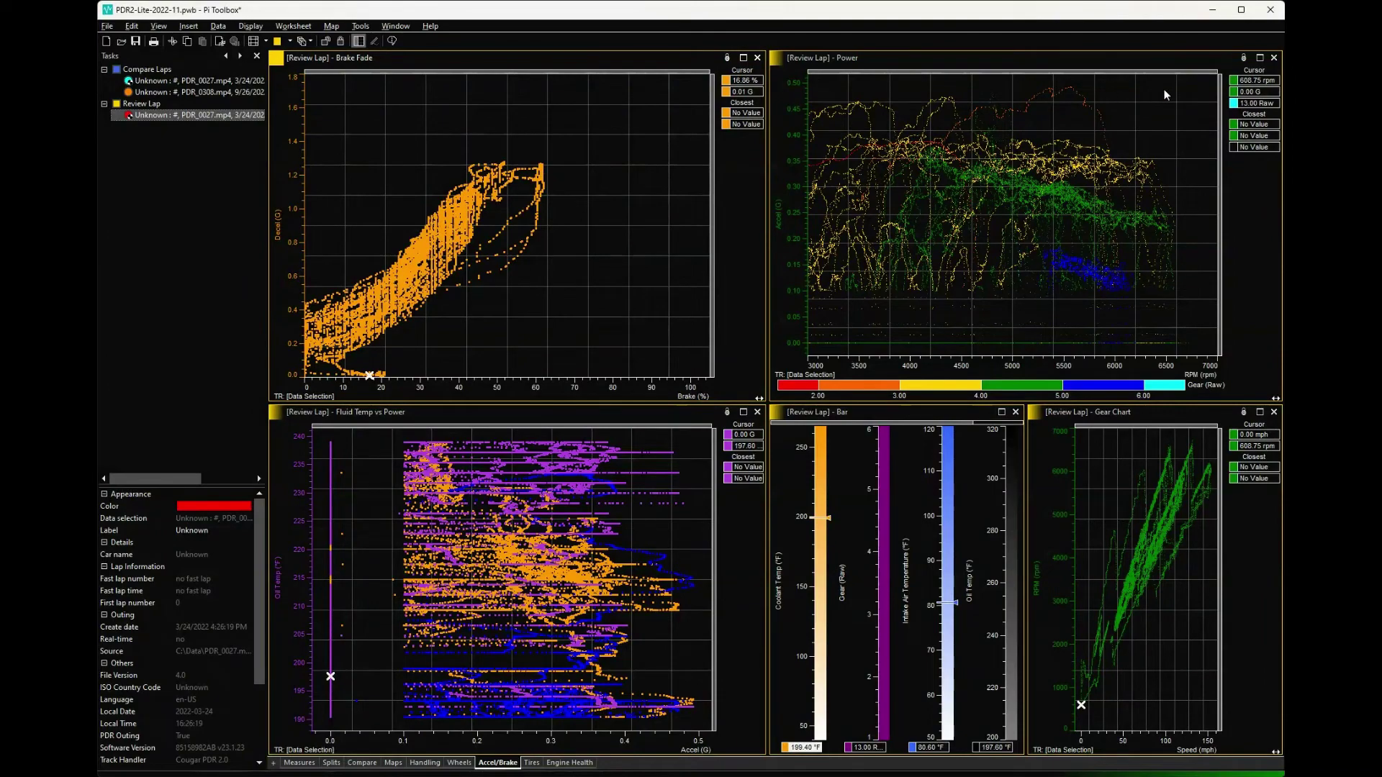
{"action": "left_click", "coordinate": [1260, 57]}
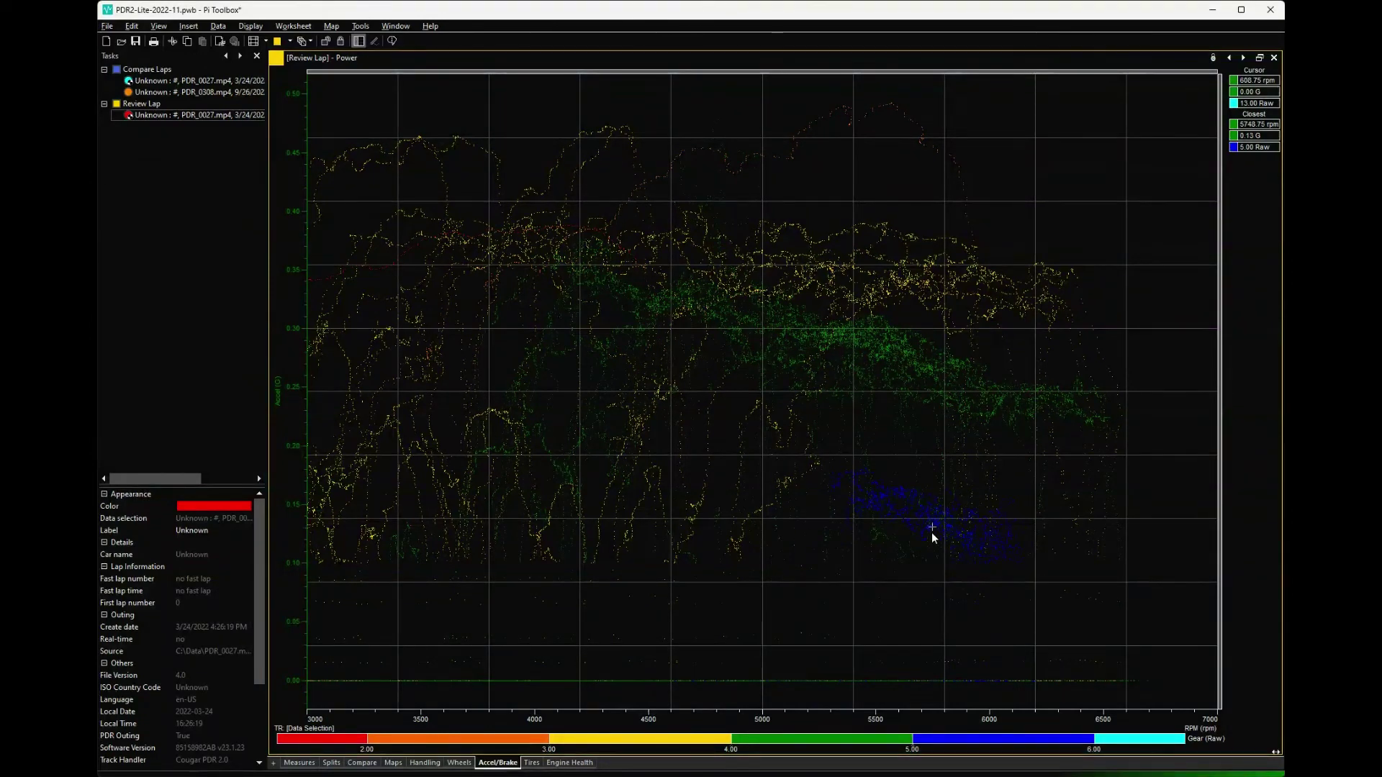
{"action": "left_click", "coordinate": [1260, 59]}
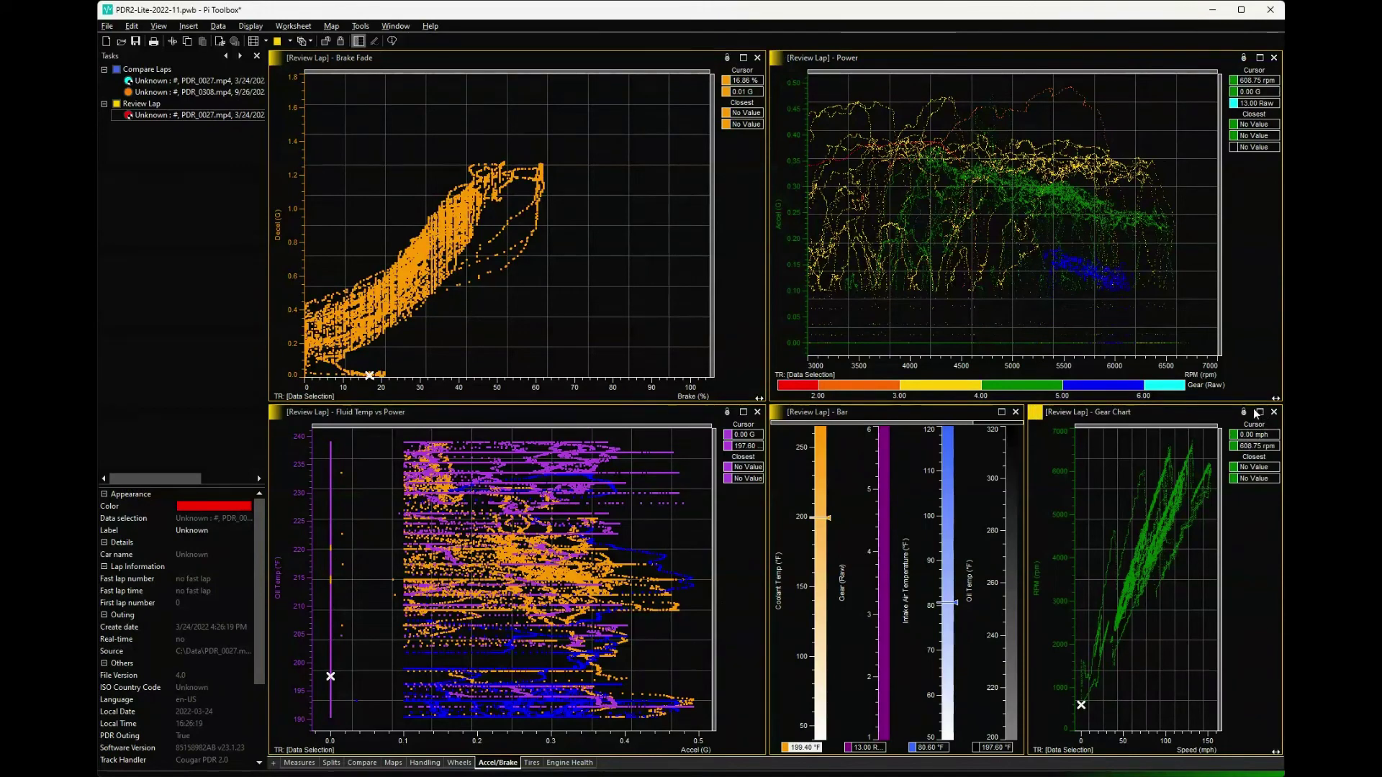
{"action": "left_click", "coordinate": [1261, 413]}
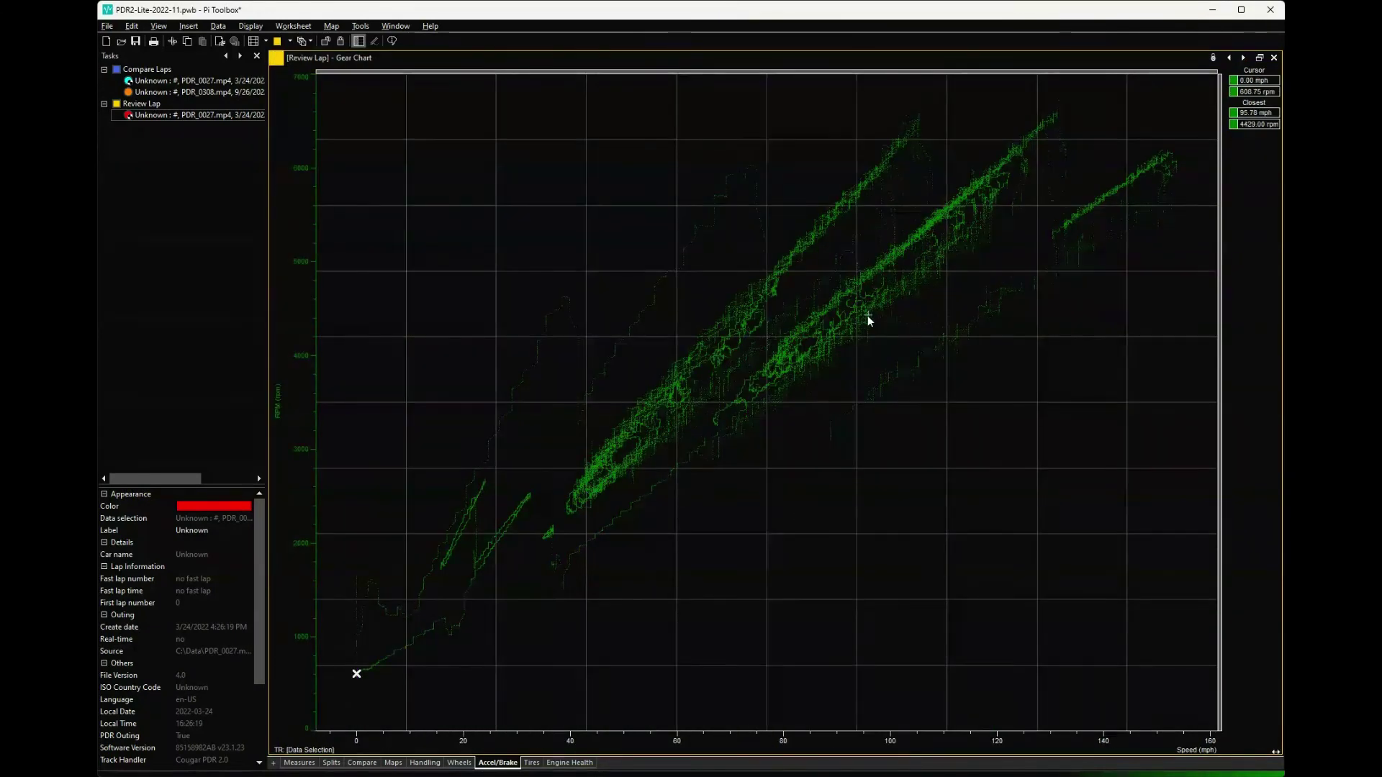
{"action": "left_click", "coordinate": [1259, 57]}
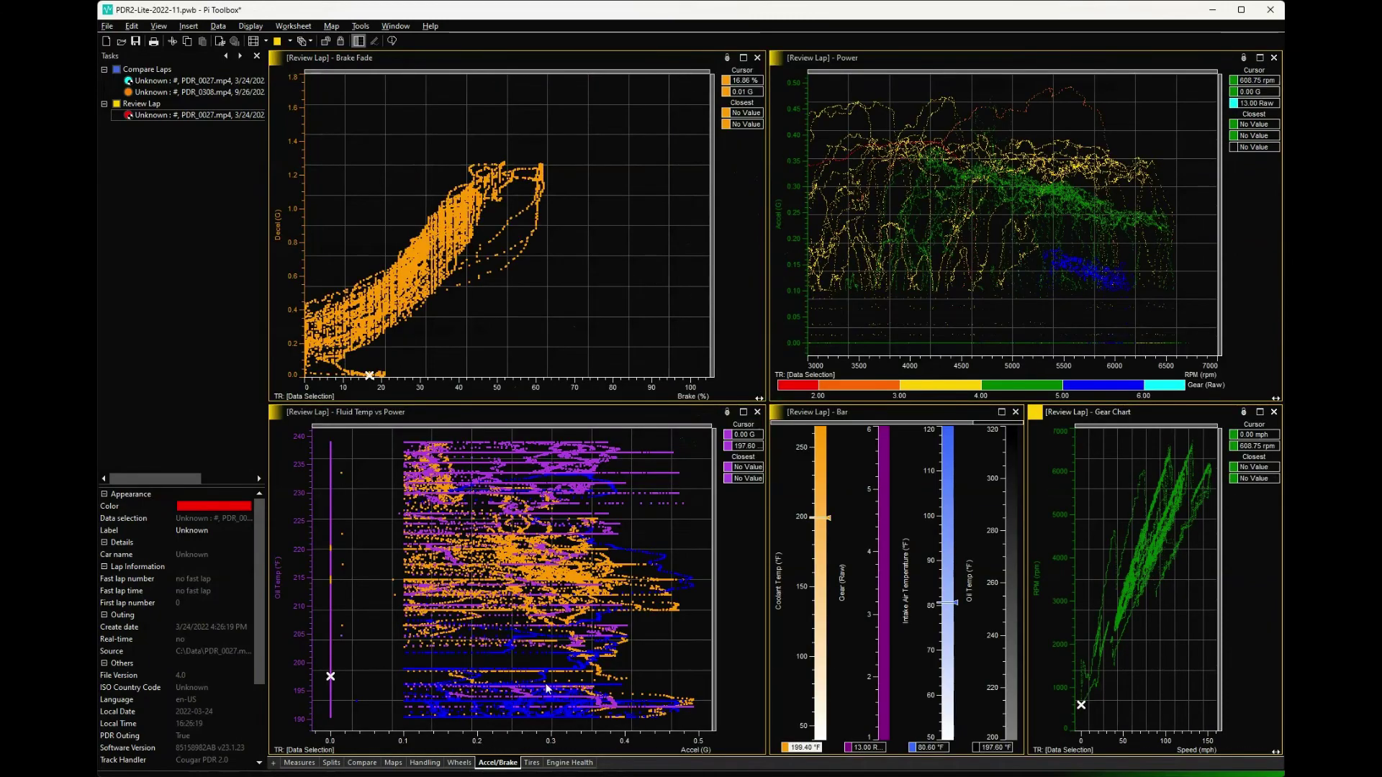
- Switch to the Tires worksheet with pressure and temperature versus grip plots and a max-values outing table
{"action": "left_click", "coordinate": [530, 764]}
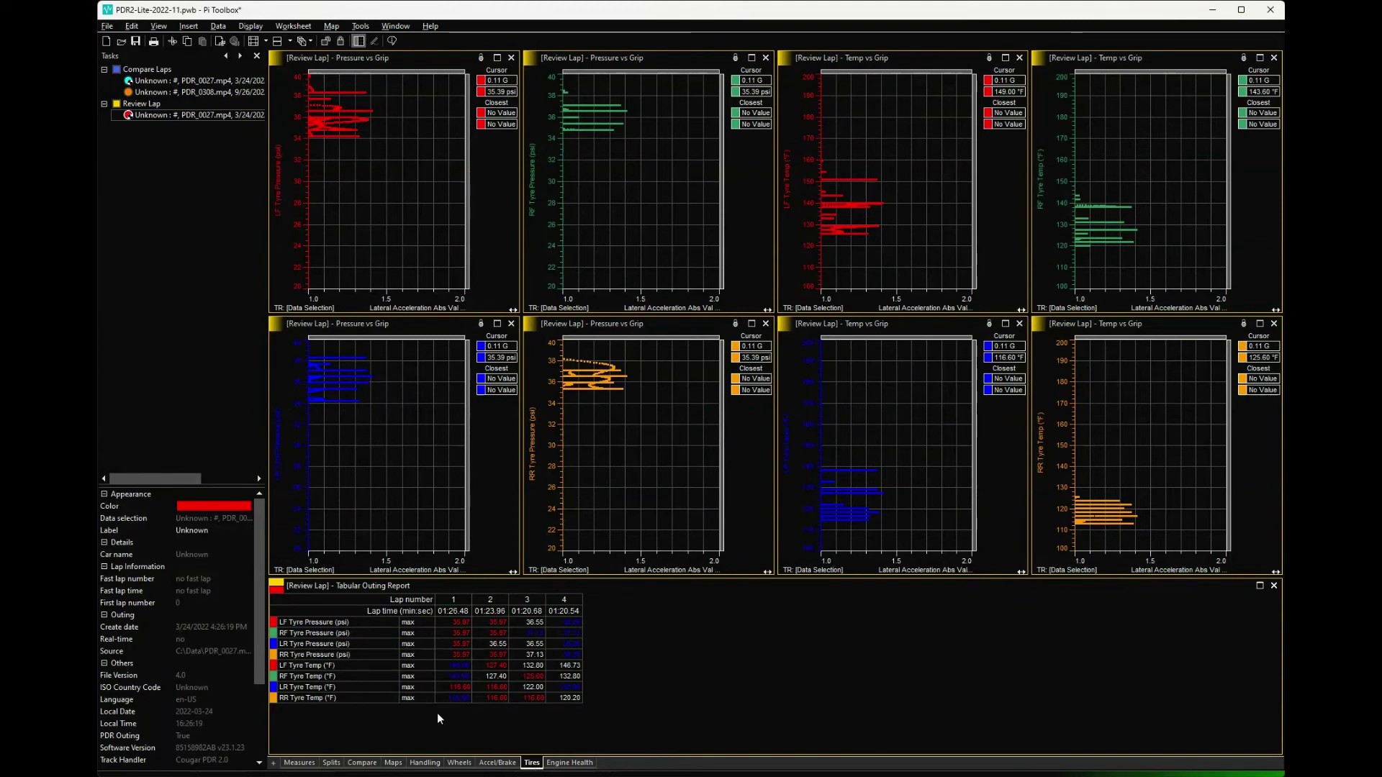
- Switch to the Engine Health worksheet showing oil pressure against RPM, G-Sum and oil temperature
{"action": "left_click", "coordinate": [569, 763]}
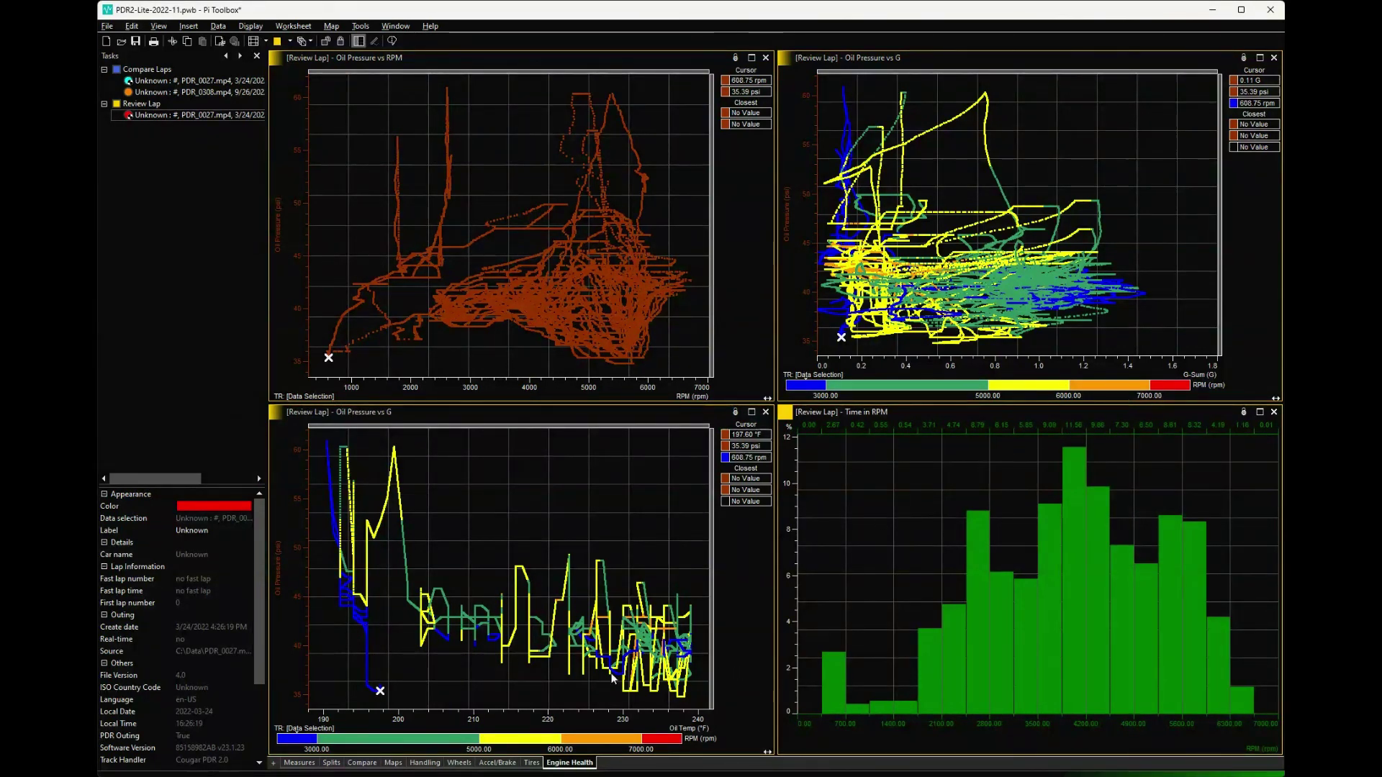
- Briefly open the Handling worksheet, then return to the Measures worksheet's tabular outing reports
{"action": "left_click", "coordinate": [426, 763]}
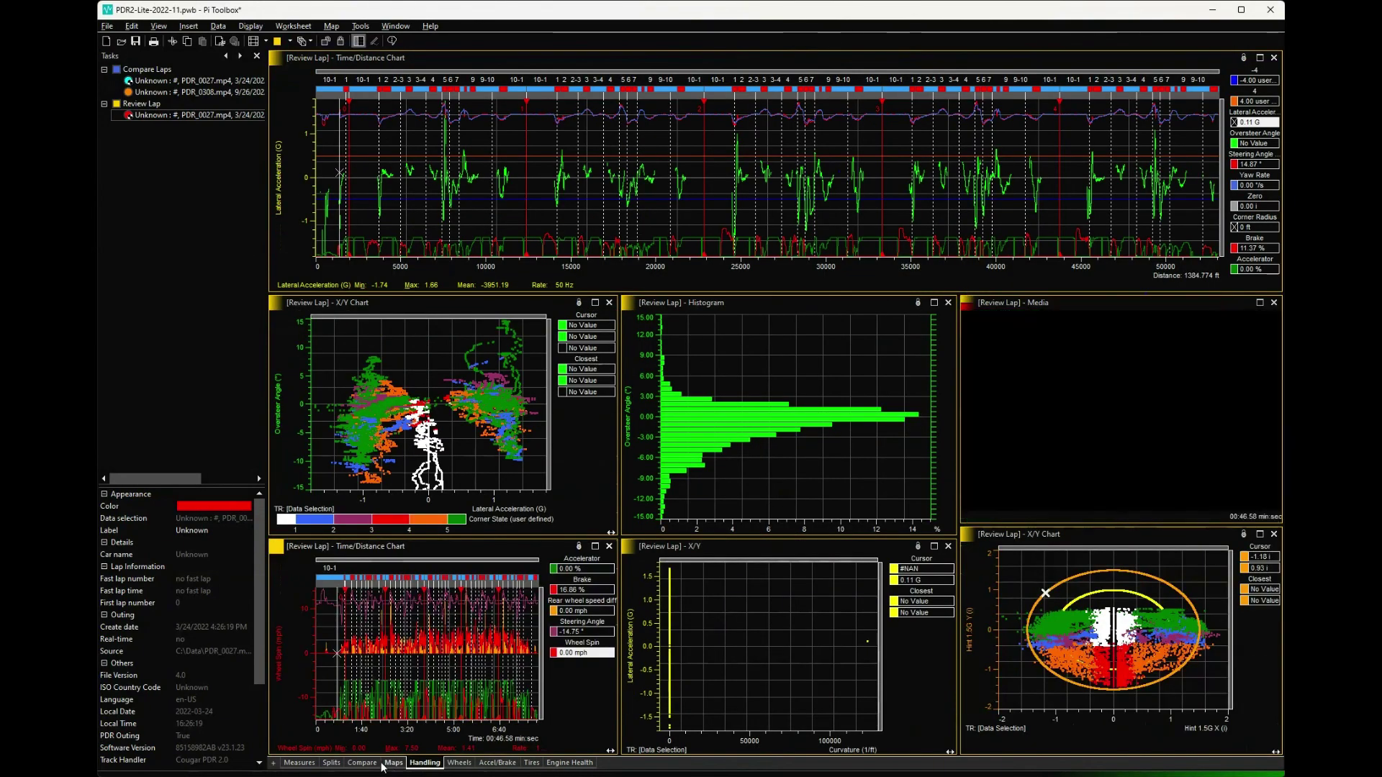
{"action": "left_click", "coordinate": [299, 763]}
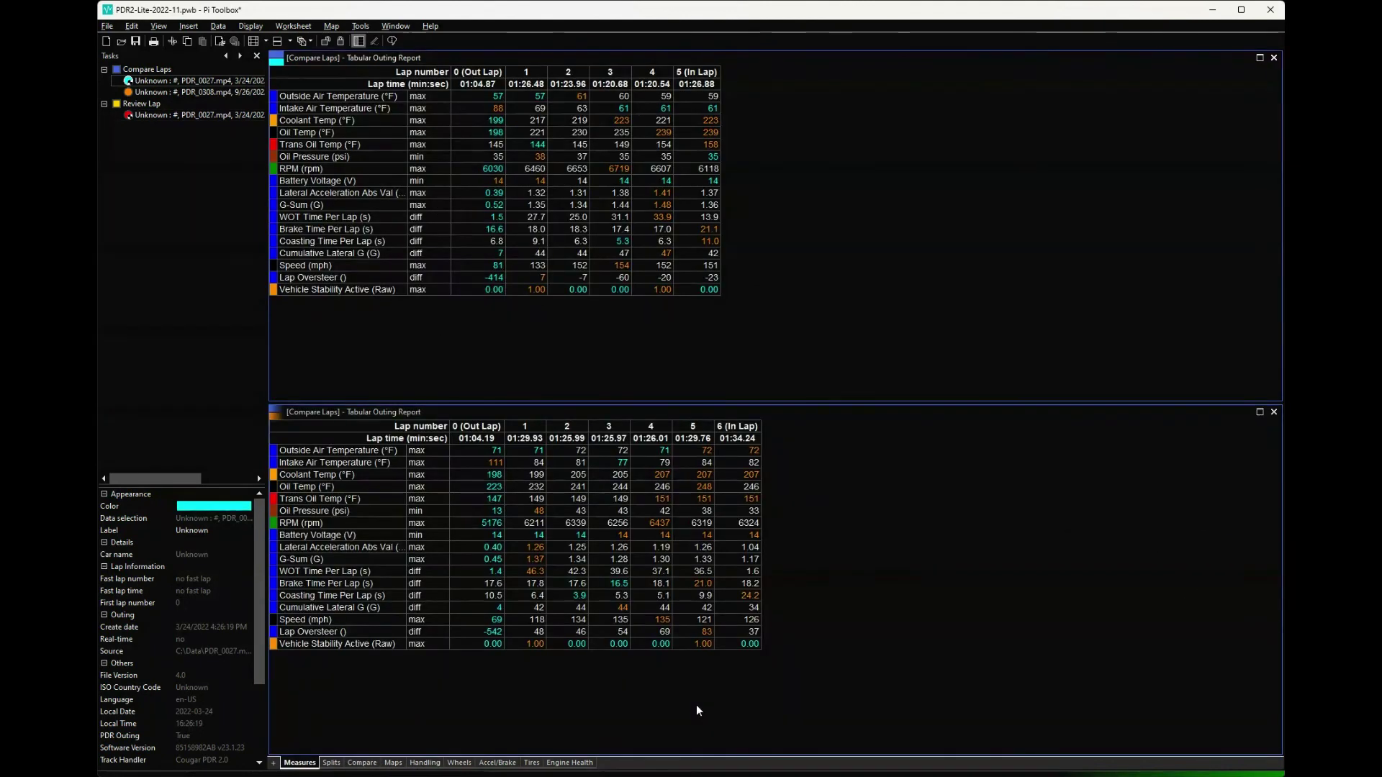